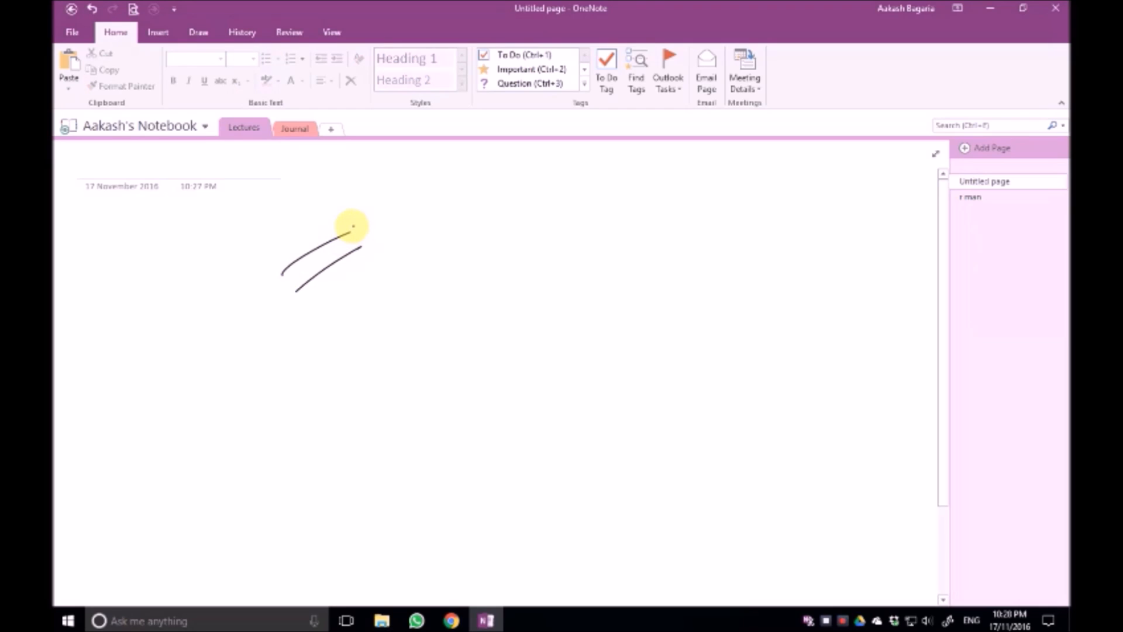
- Undo the two pen strokes drawn on the blank page
{"action": "key", "text": "ctrl+z"}
{"action": "key", "text": "ctrl+z"}
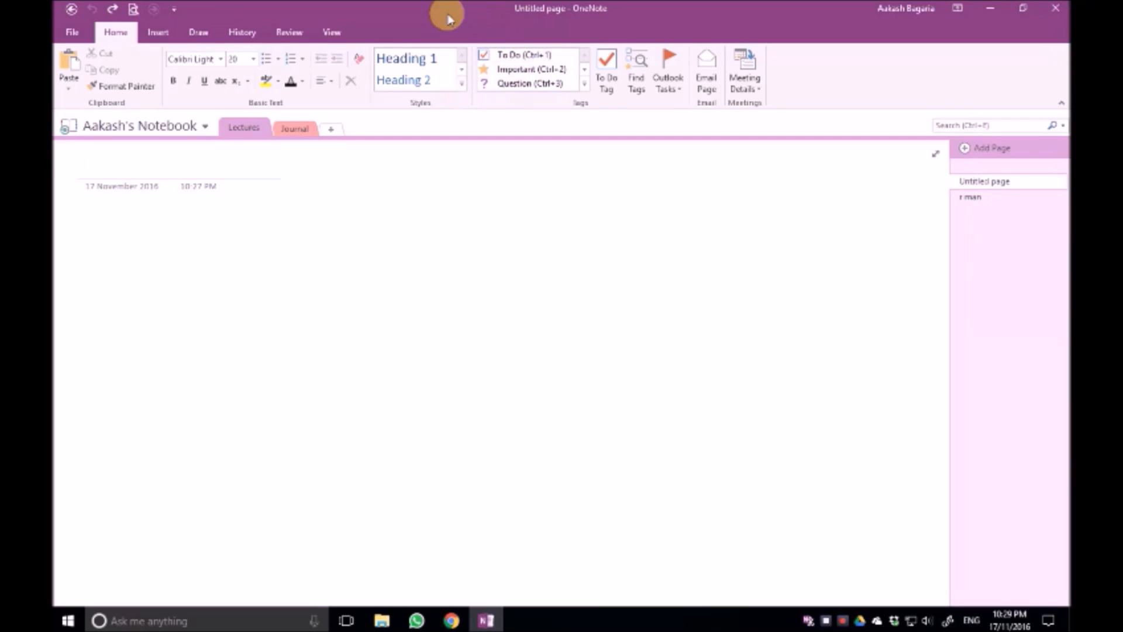
{"action": "left_click", "coordinate": [220, 60]}
{"action": "left_click", "coordinate": [222, 62]}
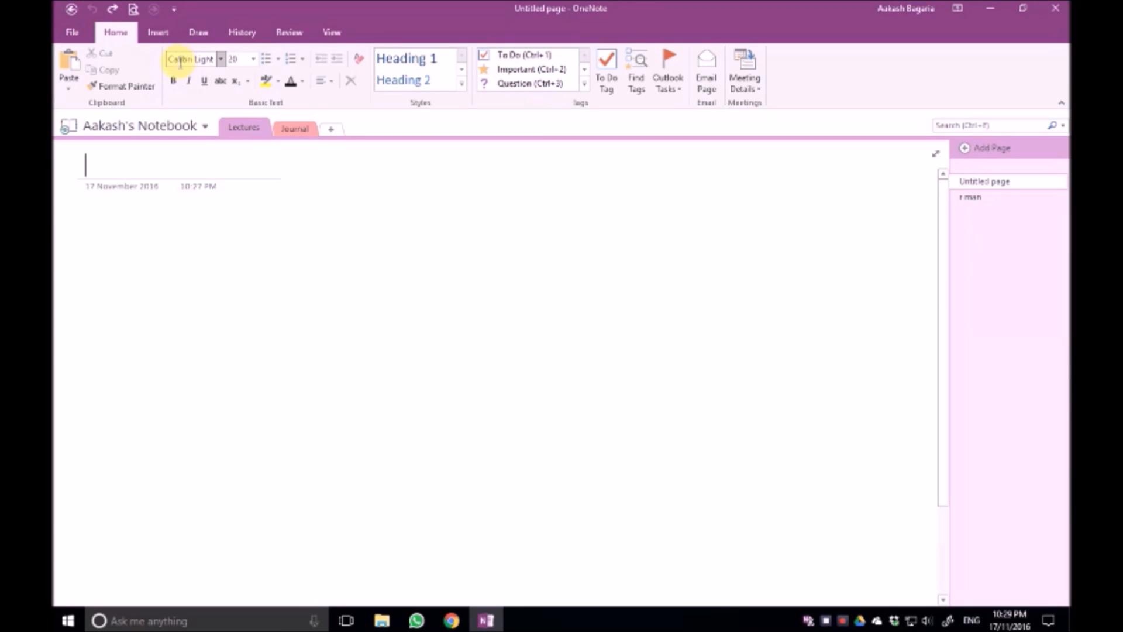
{"action": "left_click", "coordinate": [156, 34]}
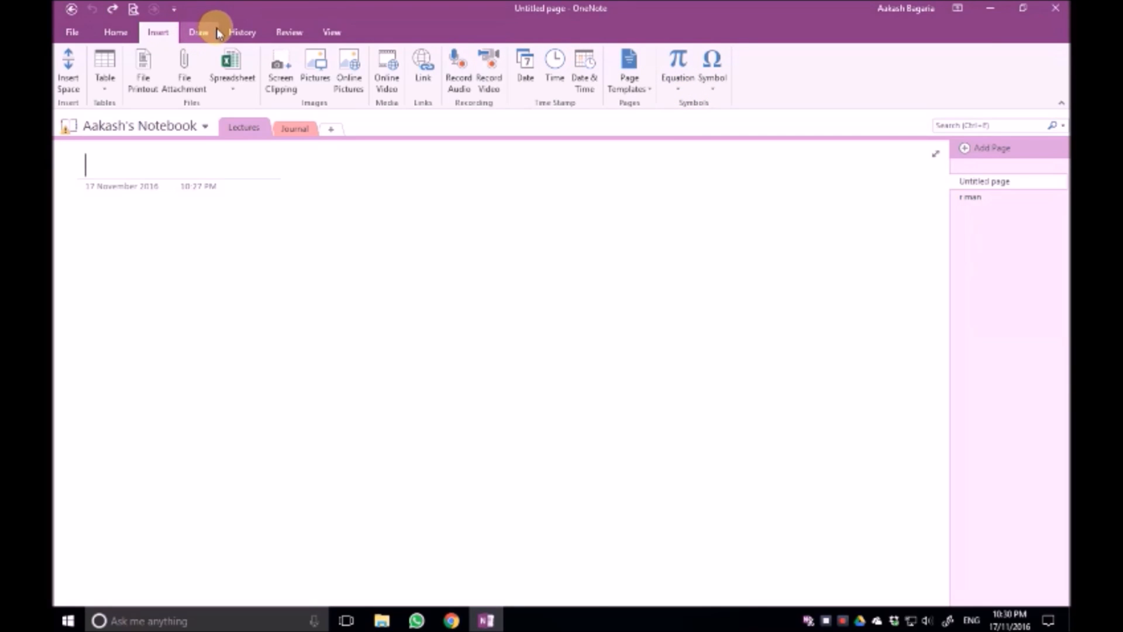
- Hide the page title and restore it
{"action": "left_click", "coordinate": [333, 30]}
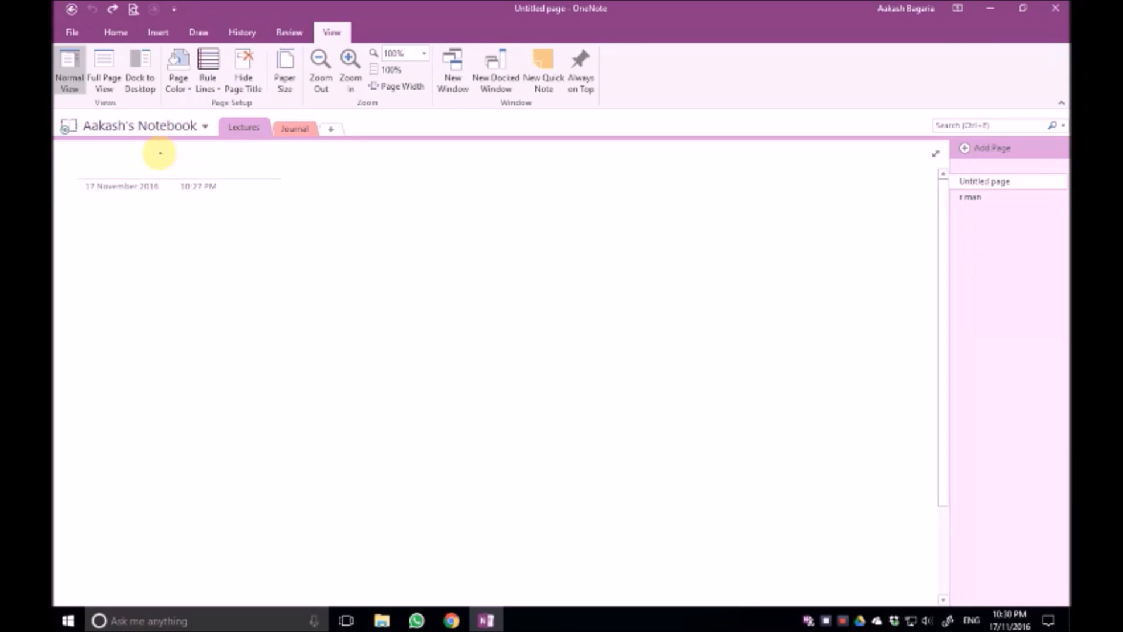
{"action": "left_click", "coordinate": [244, 69]}
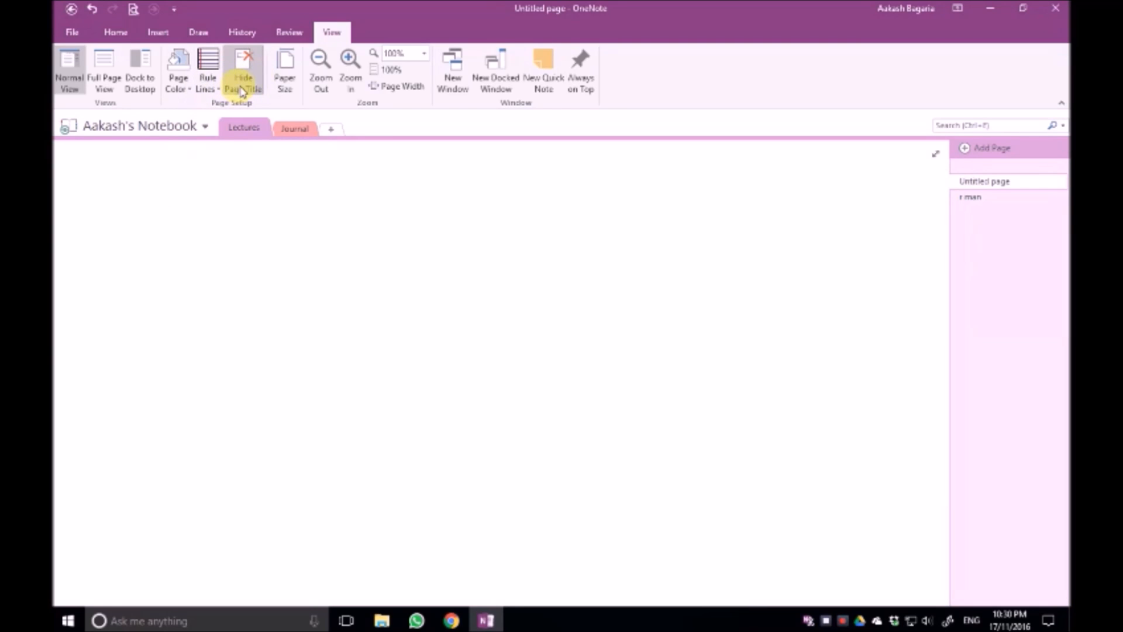
{"action": "left_click", "coordinate": [243, 69]}
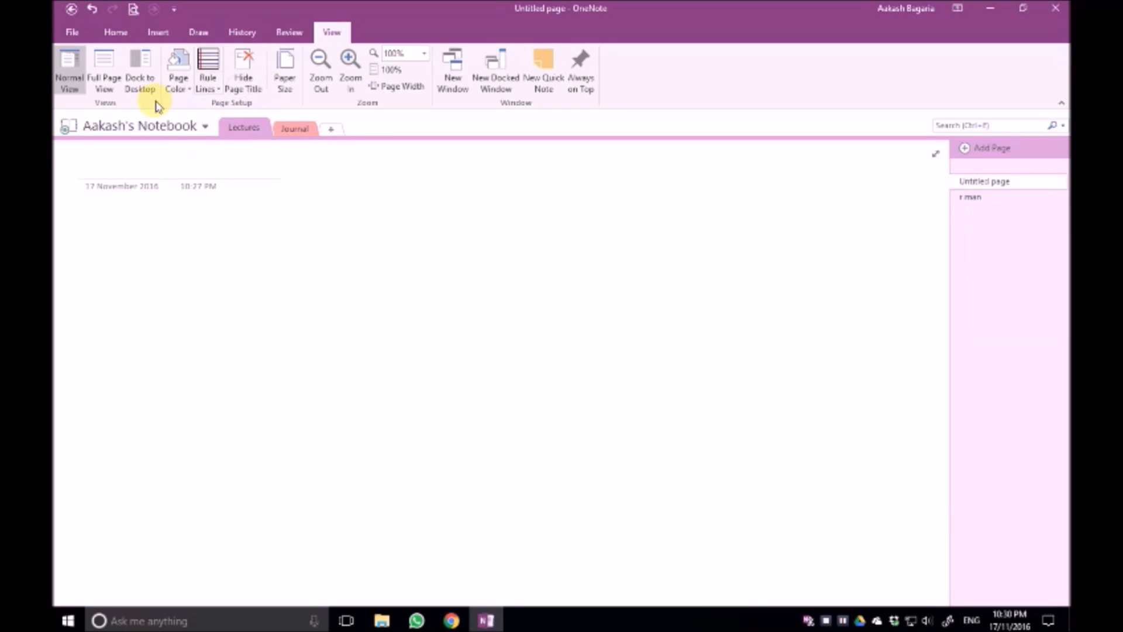
- Try the narrowest rule lines, the widest rule lines and the finest grid lines on the page
{"action": "left_click", "coordinate": [208, 73]}
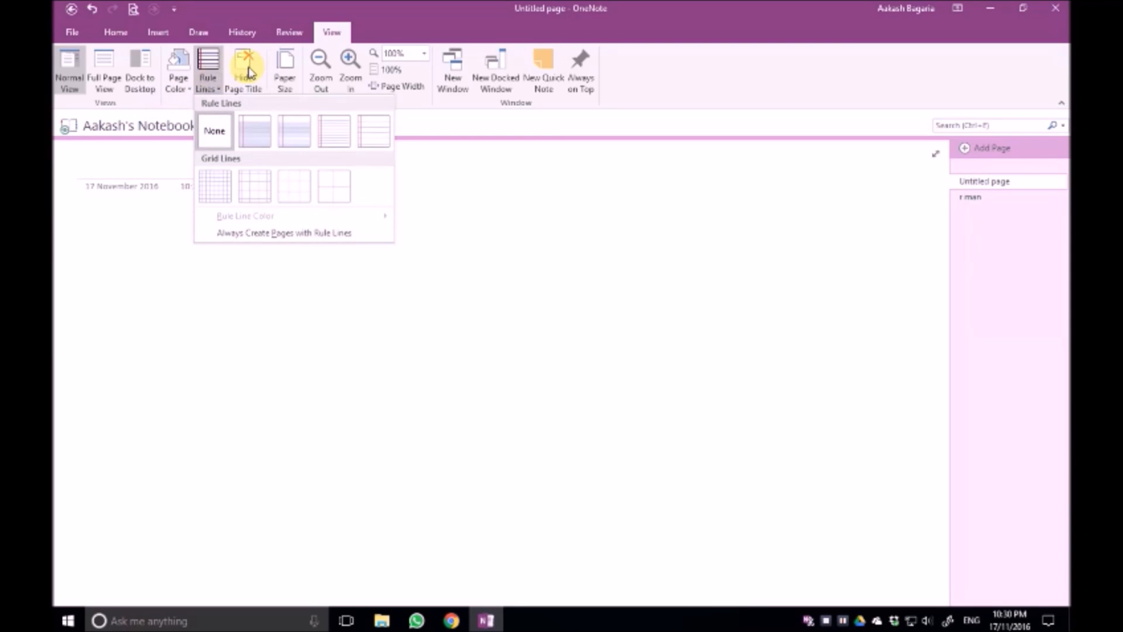
{"action": "left_click", "coordinate": [253, 132]}
{"action": "left_click", "coordinate": [208, 76]}
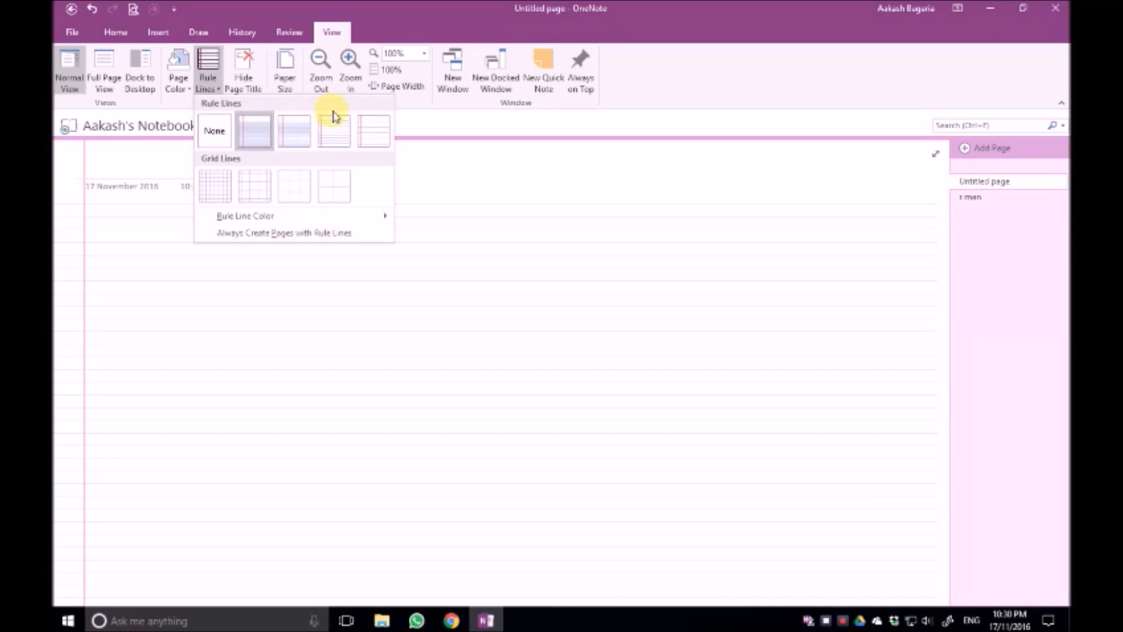
{"action": "left_click", "coordinate": [374, 132]}
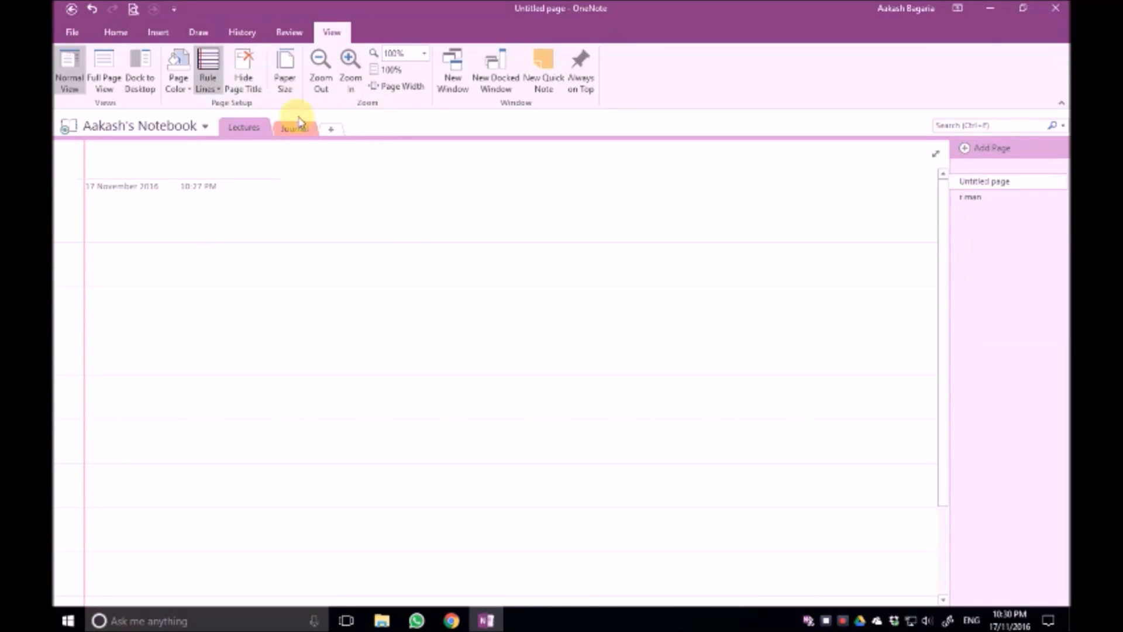
{"action": "left_click", "coordinate": [208, 73]}
{"action": "left_click", "coordinate": [215, 185]}
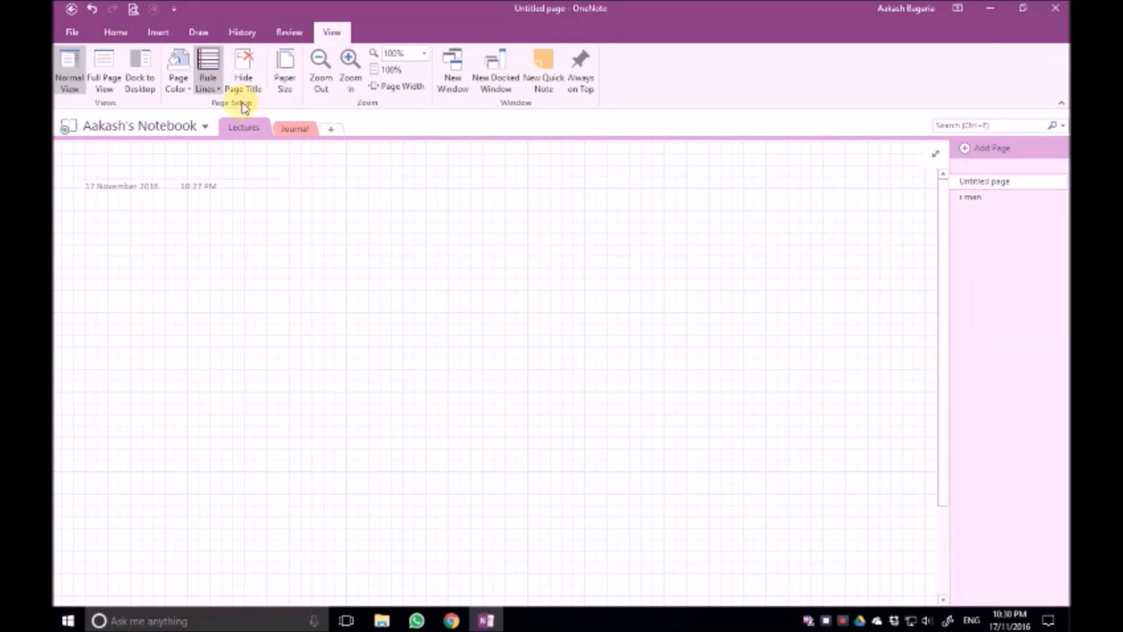
- Set the page color to pale lavender-blue and remove the grid lines by setting rule lines to None
{"action": "left_click", "coordinate": [180, 86]}
{"action": "left_click", "coordinate": [188, 147]}
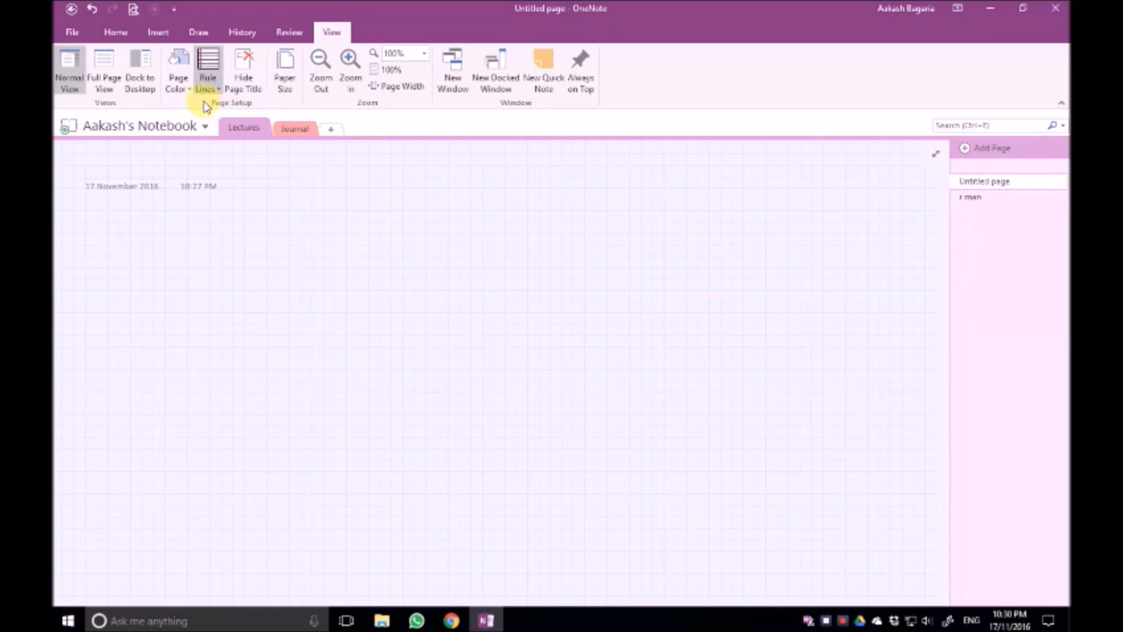
{"action": "left_click", "coordinate": [210, 73]}
{"action": "left_click", "coordinate": [217, 135]}
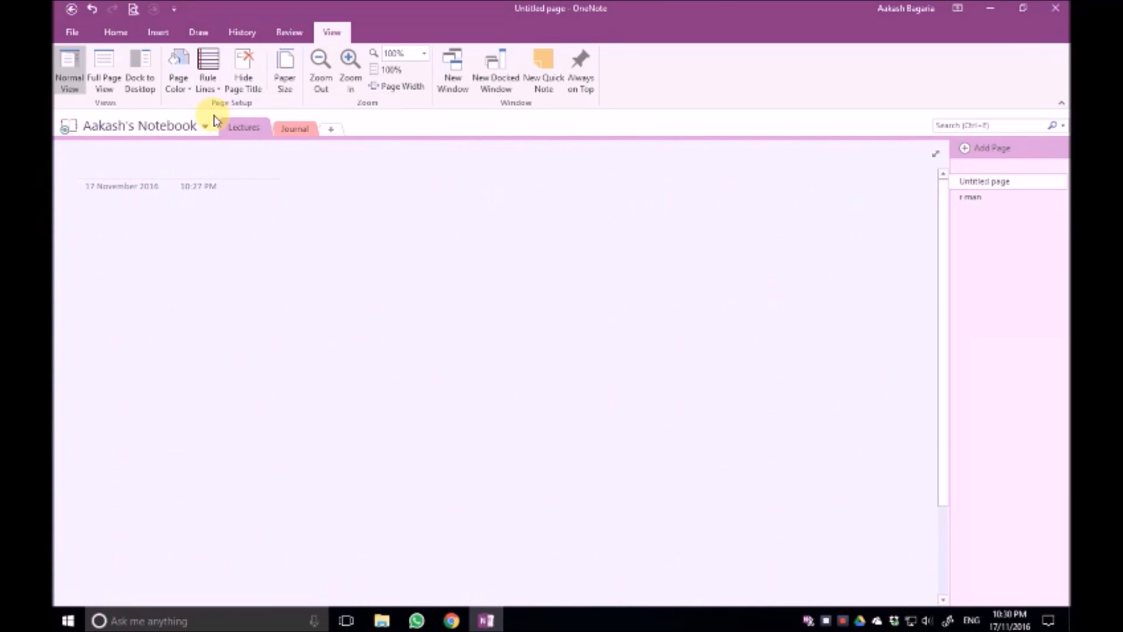
{"action": "left_click", "coordinate": [236, 34]}
{"action": "left_click", "coordinate": [286, 32]}
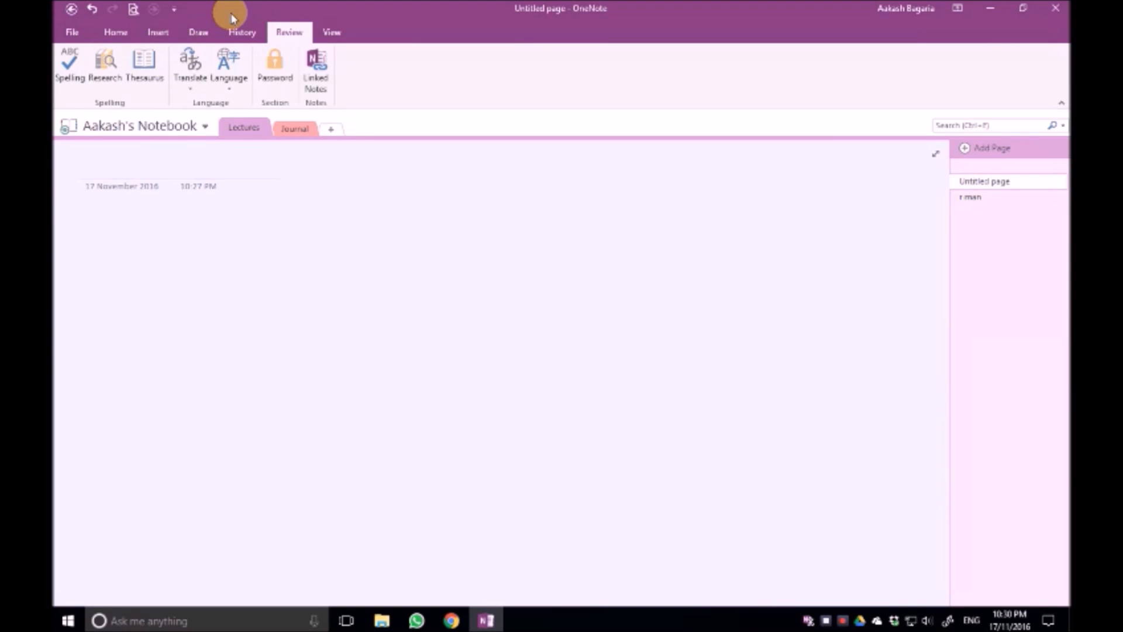
{"action": "left_click", "coordinate": [157, 32]}
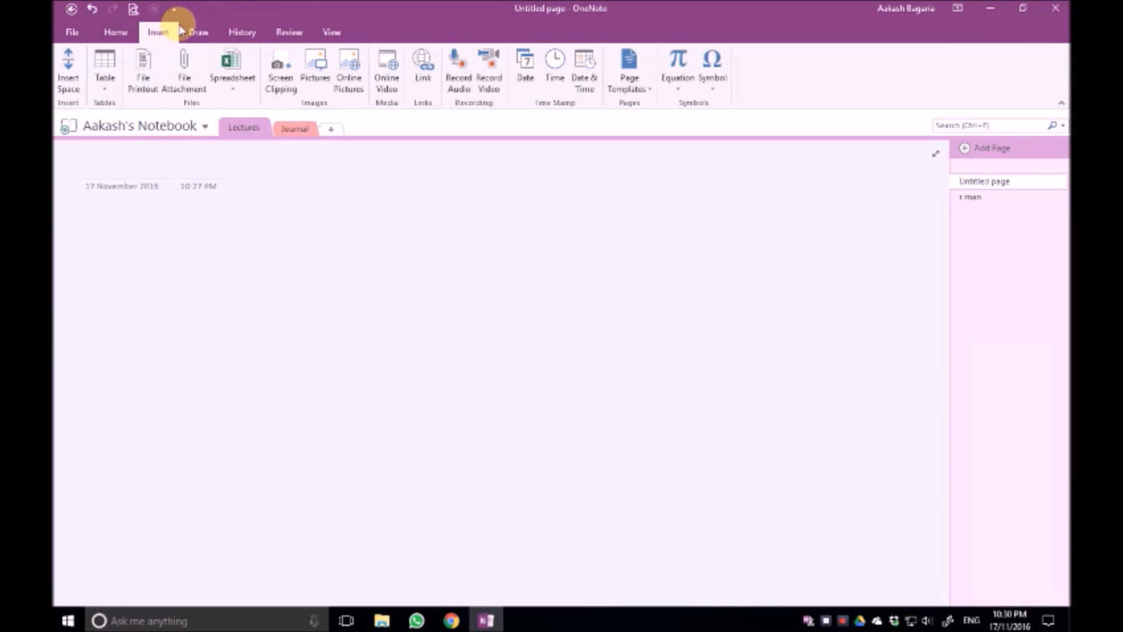
- Sketch a tic-tac-toe grid with marks, a wavy line beside it and a small oval below the line, using the thicker black pen
{"action": "left_click", "coordinate": [201, 33]}
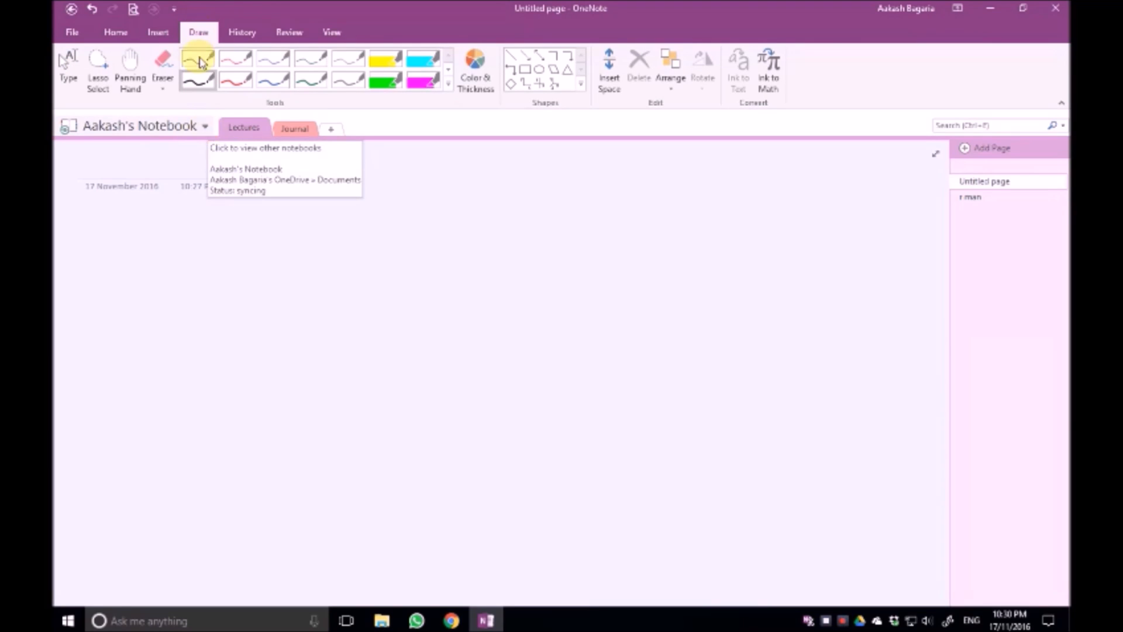
{"action": "left_click", "coordinate": [227, 79]}
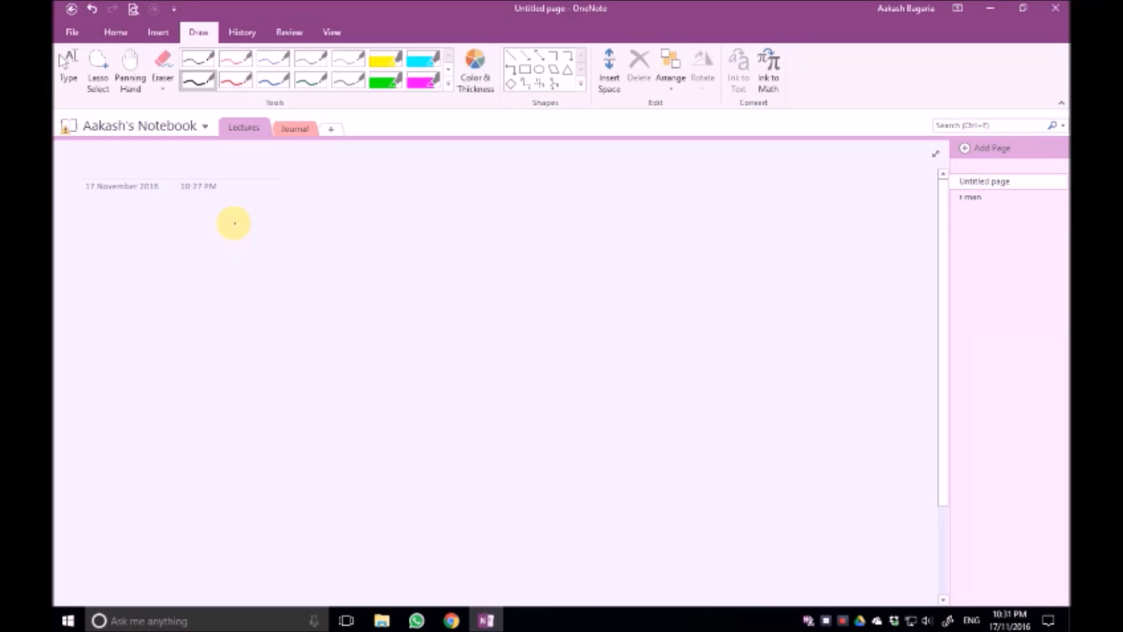
{"action": "mouse_move", "coordinate": [279, 215]}
{"action": "left_mouse_down"}
{"action": "mouse_move", "coordinate": [273, 250]}
{"action": "mouse_move", "coordinate": [251, 221]}
{"action": "left_mouse_up"}
{"action": "left_click_drag", "start_coordinate": [256, 214], "coordinate": [258, 225]}
{"action": "left_click_drag", "start_coordinate": [361, 226], "coordinate": [475, 217]}
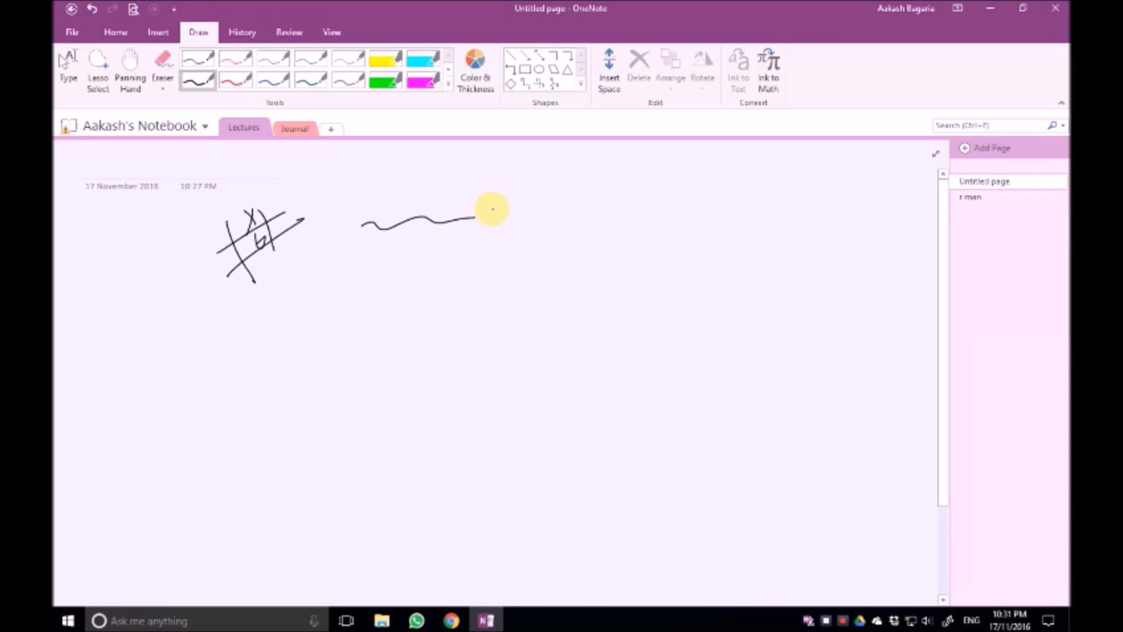
{"action": "key", "text": "Escape"}
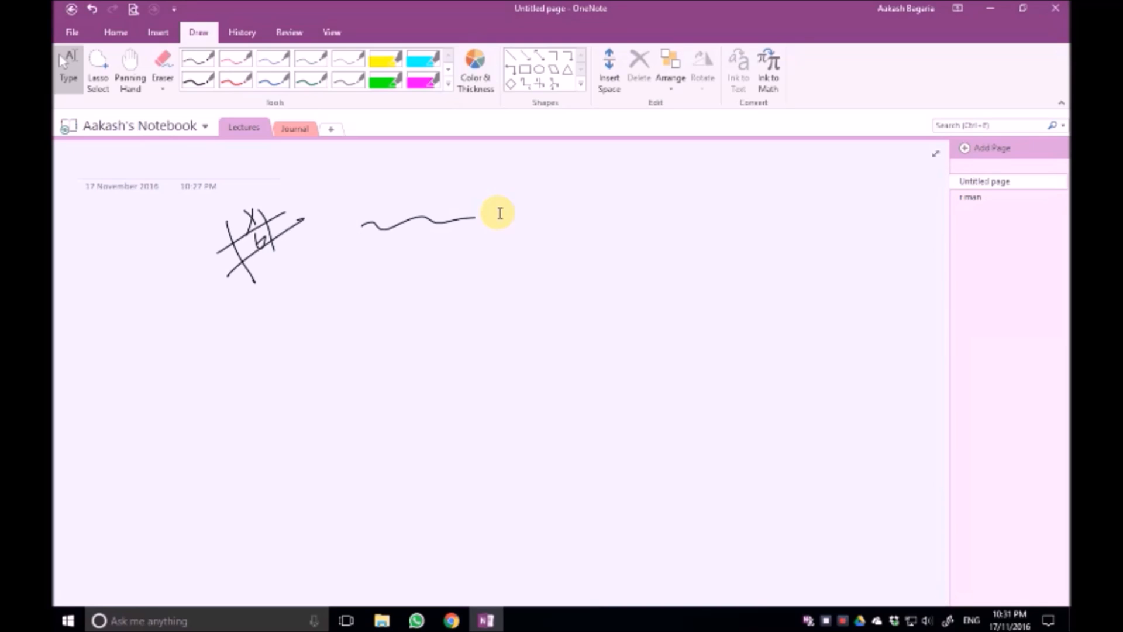
{"action": "left_click", "coordinate": [199, 81]}
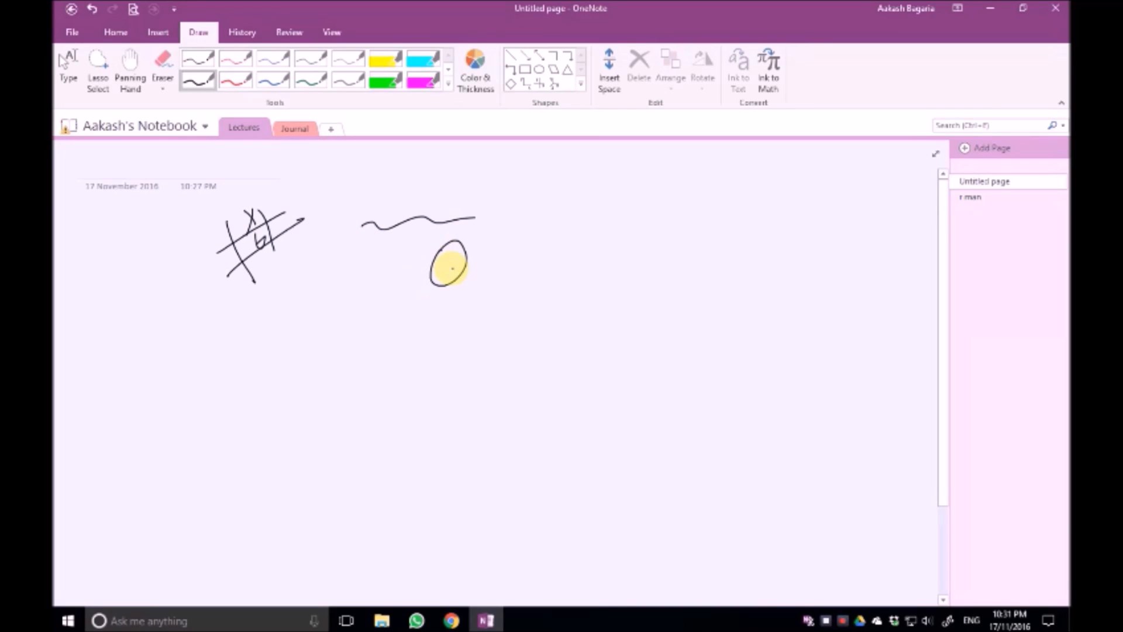
- Type "iko" beside the oval and erase it
{"action": "type", "text": "lkd"}
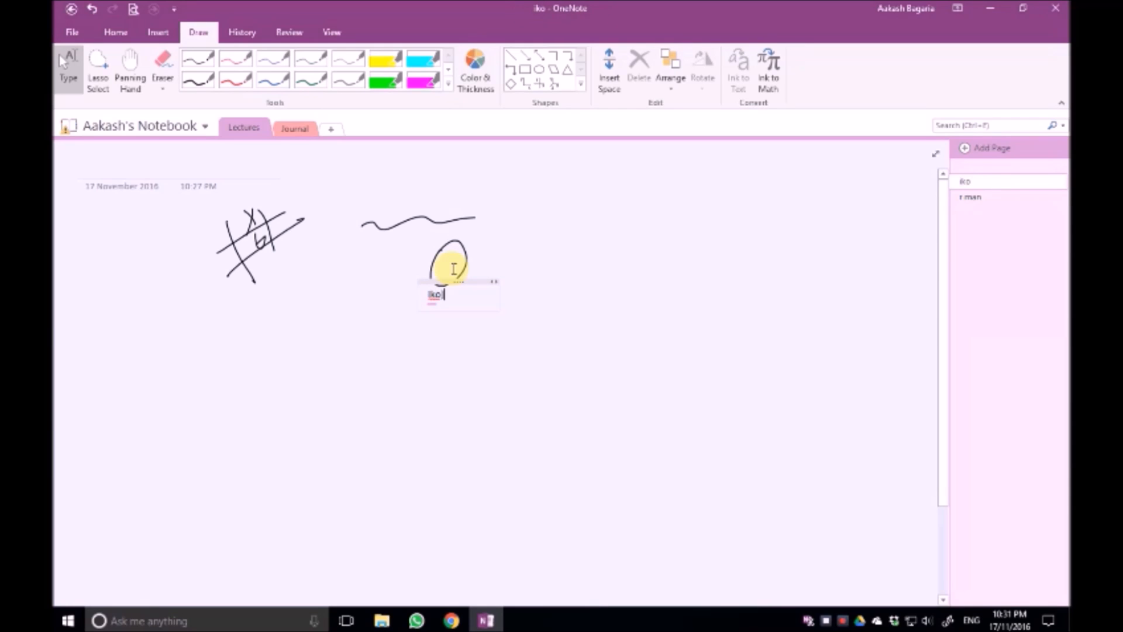
{"action": "key", "text": "BackSpace"}
{"action": "key", "text": "BackSpace"}
{"action": "key", "text": "BackSpace"}
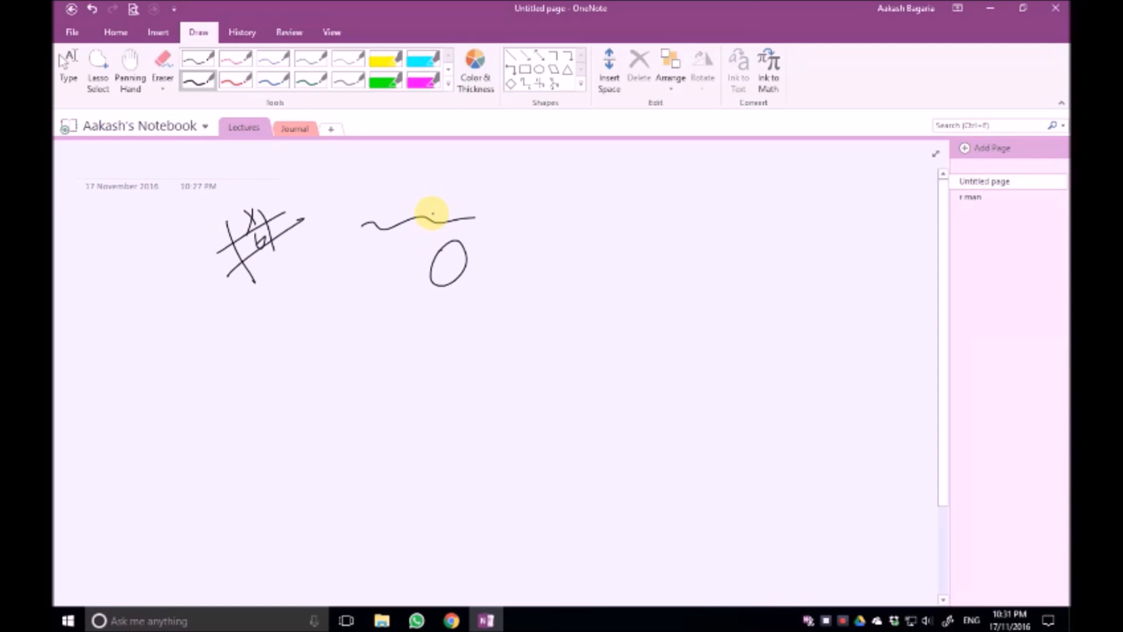
- Start an ink-to-math equation, handwrite two epsilon-like symbols and π, and erase them
{"action": "left_click", "coordinate": [769, 69]}
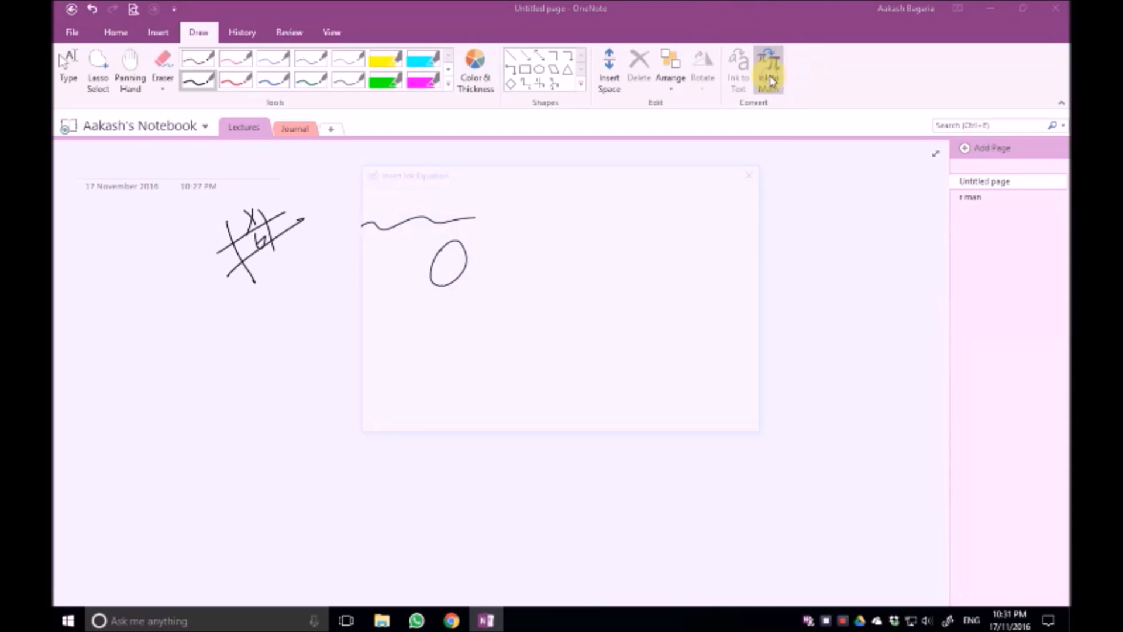
{"action": "mouse_move", "coordinate": [479, 240]}
{"action": "left_mouse_down"}
{"action": "mouse_move", "coordinate": [441, 251]}
{"action": "mouse_move", "coordinate": [521, 283]}
{"action": "mouse_move", "coordinate": [559, 241]}
{"action": "left_mouse_up"}
{"action": "mouse_move", "coordinate": [427, 209]}
{"action": "left_mouse_down"}
{"action": "mouse_move", "coordinate": [391, 210]}
{"action": "mouse_move", "coordinate": [419, 244]}
{"action": "mouse_move", "coordinate": [381, 306]}
{"action": "mouse_move", "coordinate": [422, 303]}
{"action": "left_mouse_up"}
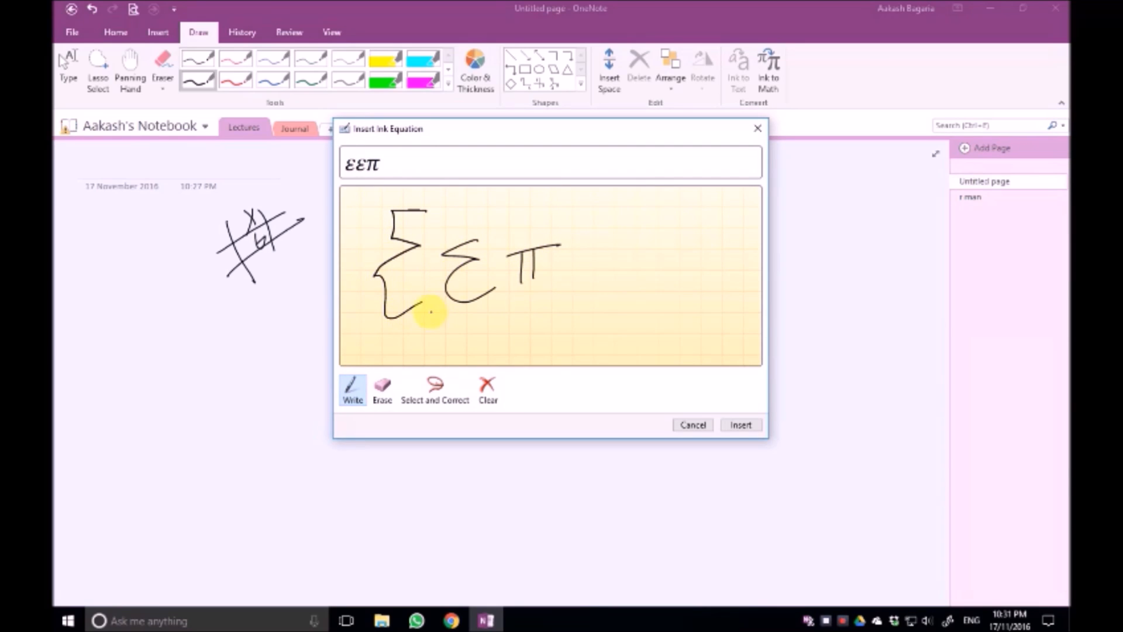
{"action": "left_click", "coordinate": [382, 386]}
{"action": "mouse_move", "coordinate": [409, 344]}
{"action": "left_mouse_down"}
{"action": "mouse_move", "coordinate": [414, 301]}
{"action": "mouse_move", "coordinate": [547, 277]}
{"action": "mouse_move", "coordinate": [527, 250]}
{"action": "mouse_move", "coordinate": [483, 304]}
{"action": "left_mouse_up"}
- Insert a handwritten equation made of 2d, π and d on the page and undo the insertion
{"action": "left_click", "coordinate": [353, 387]}
{"action": "mouse_move", "coordinate": [497, 263]}
{"action": "left_mouse_down"}
{"action": "mouse_move", "coordinate": [499, 299]}
{"action": "mouse_move", "coordinate": [528, 247]}
{"action": "mouse_move", "coordinate": [594, 226]}
{"action": "mouse_move", "coordinate": [610, 234]}
{"action": "left_mouse_up"}
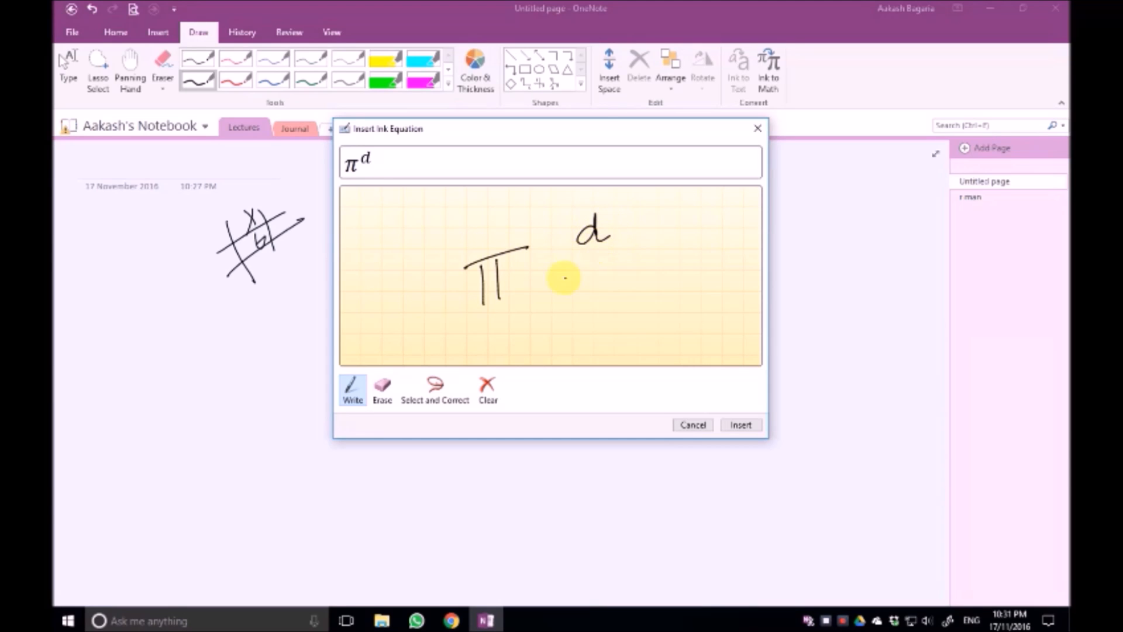
{"action": "mouse_move", "coordinate": [359, 216]}
{"action": "left_mouse_down"}
{"action": "mouse_move", "coordinate": [358, 250]}
{"action": "mouse_move", "coordinate": [380, 251]}
{"action": "left_mouse_up"}
{"action": "left_click_drag", "start_coordinate": [389, 224], "coordinate": [398, 241]}
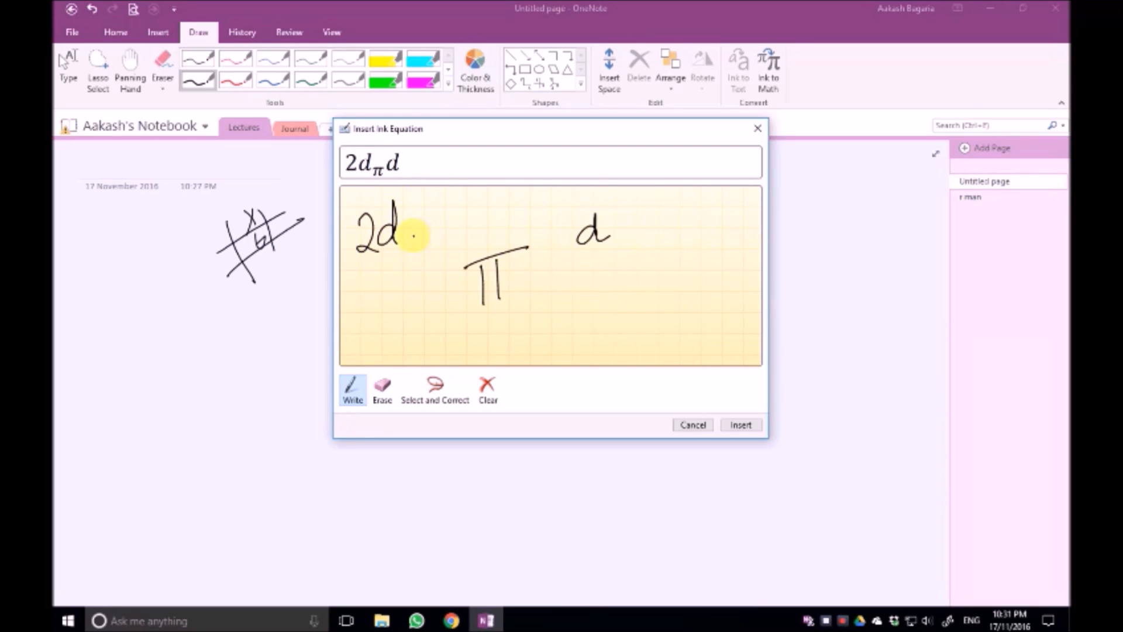
{"action": "left_click", "coordinate": [732, 424]}
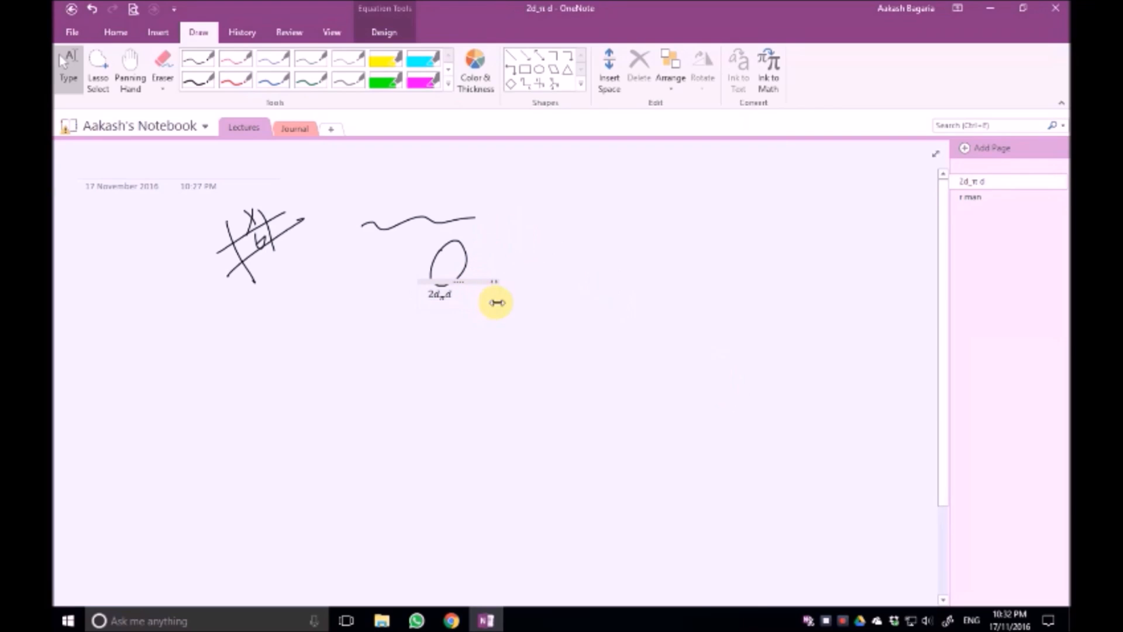
{"action": "key", "text": "ctrl+z"}
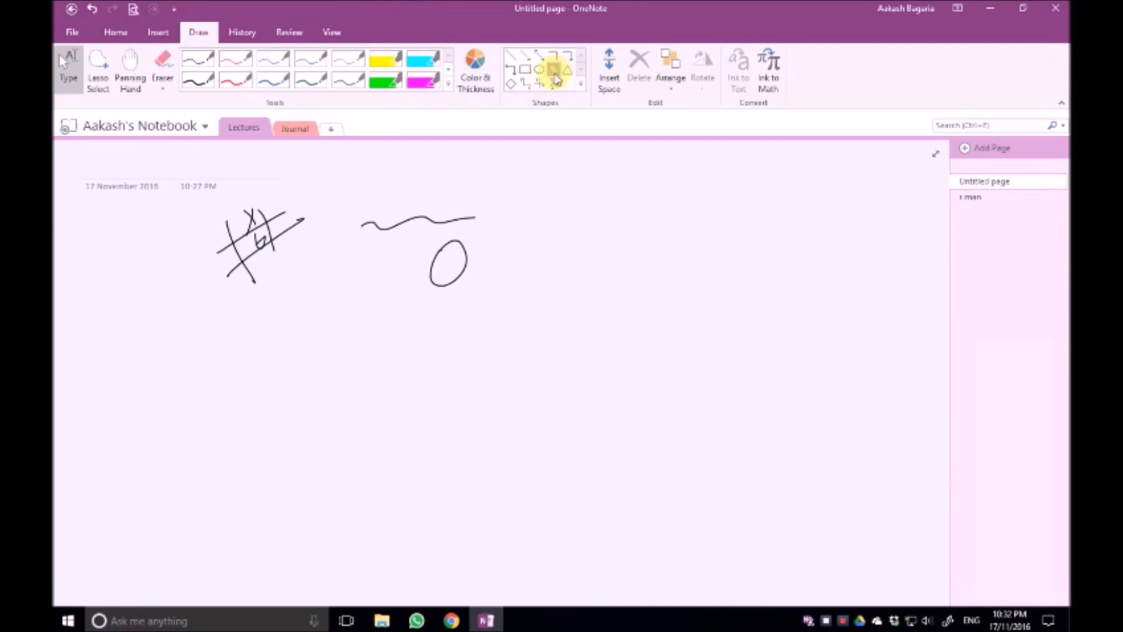
- Draw an upright parallelogram to the right of the oval and move it below the oval
{"action": "left_click", "coordinate": [553, 71]}
{"action": "left_click_drag", "start_coordinate": [524, 217], "coordinate": [634, 345]}
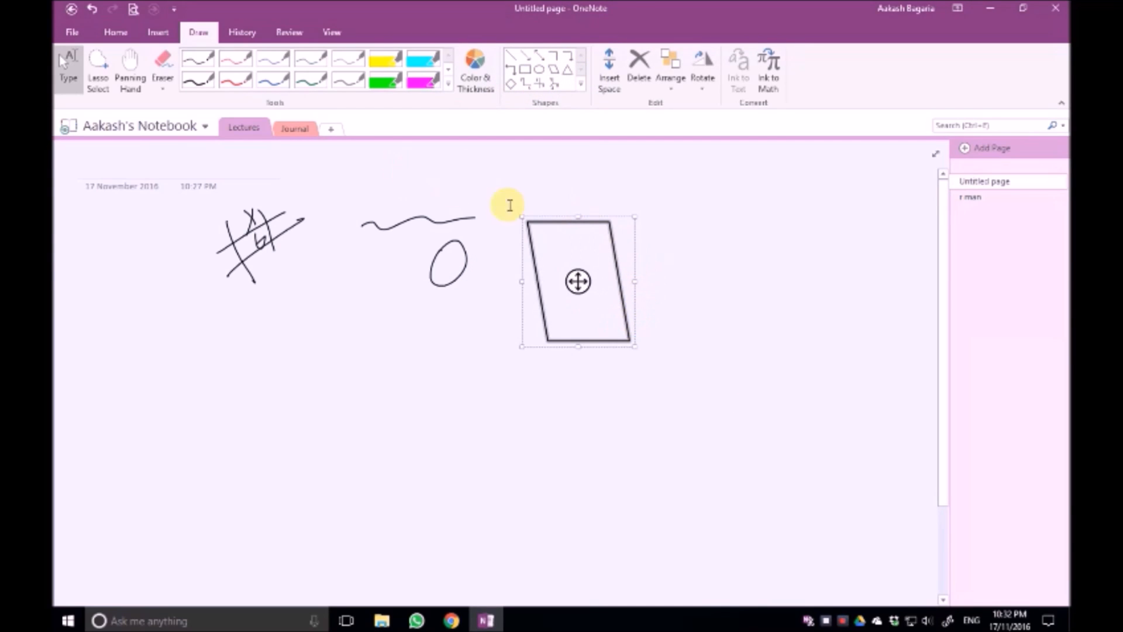
{"action": "left_click_drag", "start_coordinate": [576, 281], "coordinate": [459, 387]}
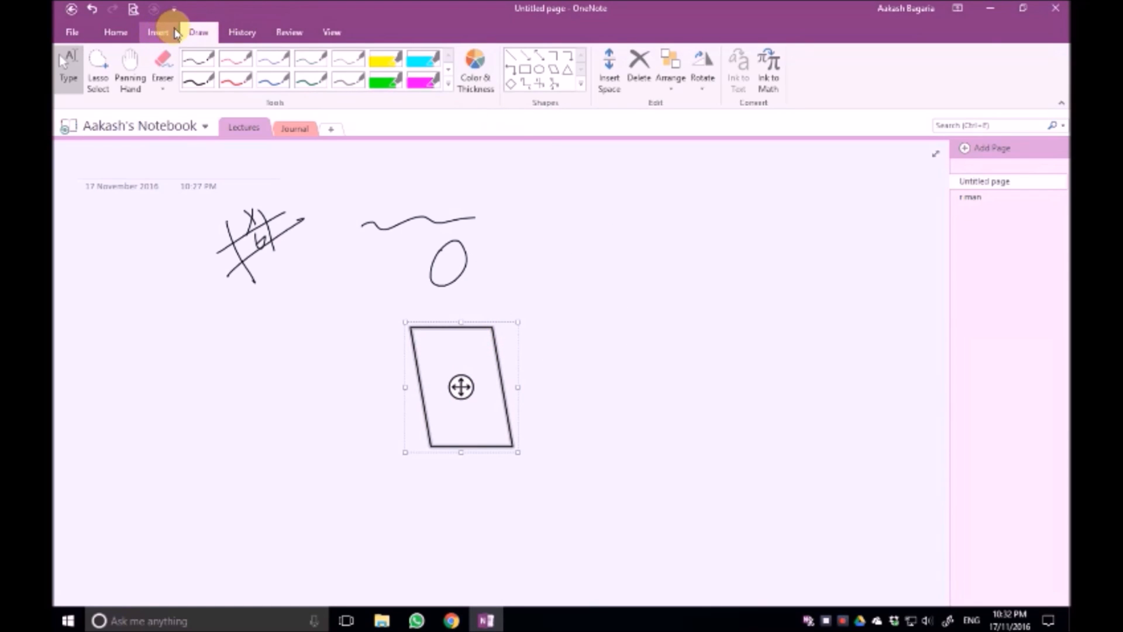
- Handwrite the author's first name to the right of the wavy line with the thicker black pen and underline it
{"action": "left_click", "coordinate": [172, 33]}
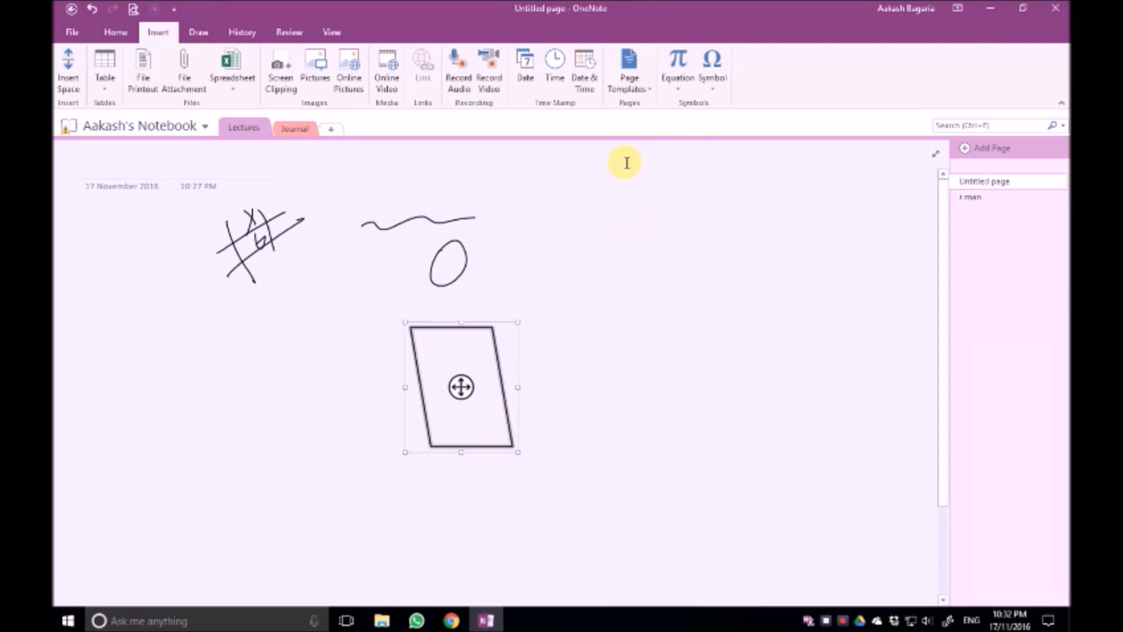
{"action": "left_click", "coordinate": [212, 26]}
{"action": "left_click", "coordinate": [198, 79]}
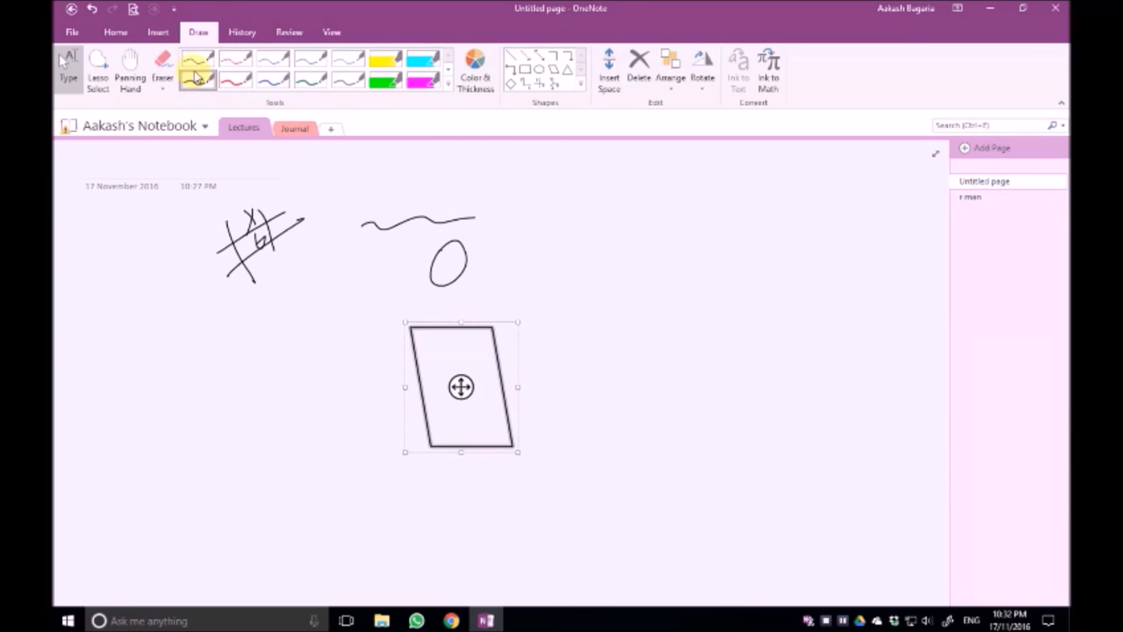
{"action": "left_click", "coordinate": [159, 31]}
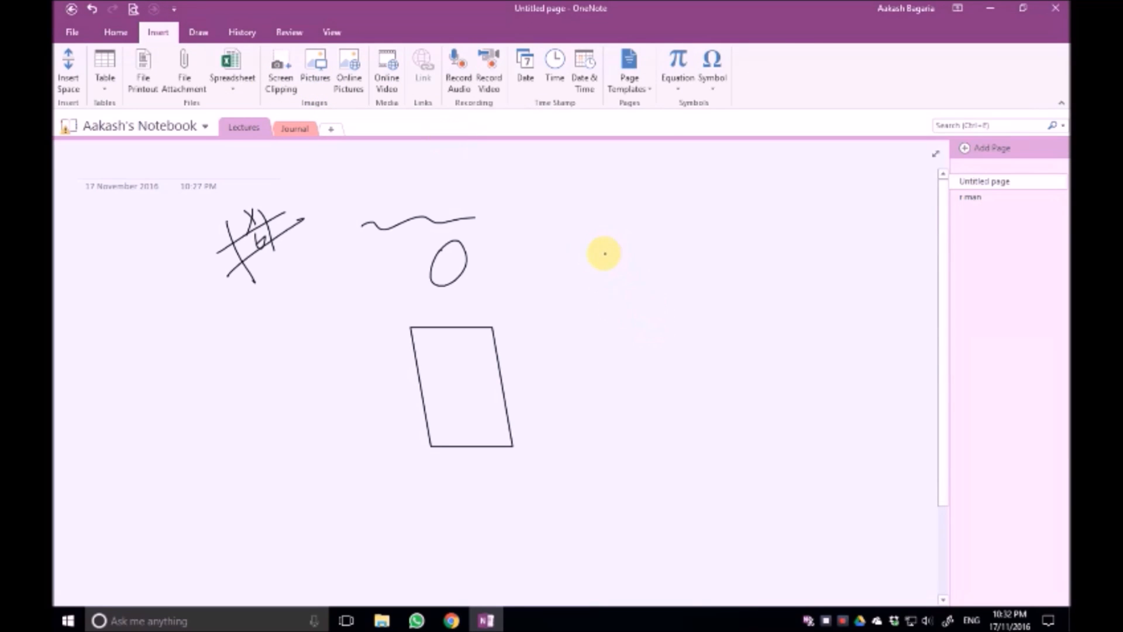
{"action": "left_click_drag", "start_coordinate": [558, 234], "coordinate": [569, 222]}
{"action": "left_click_drag", "start_coordinate": [578, 220], "coordinate": [582, 228]}
{"action": "left_click_drag", "start_coordinate": [649, 217], "coordinate": [660, 215]}
{"action": "left_click_drag", "start_coordinate": [546, 251], "coordinate": [672, 229]}
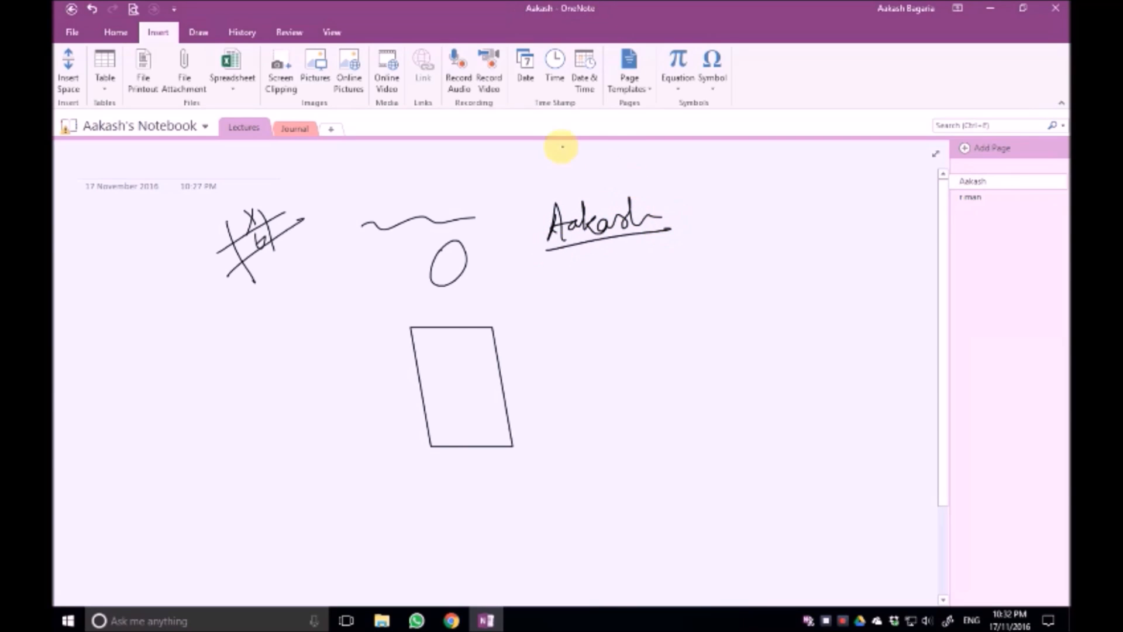
- Apply grid lines to the page and replace them with the widest rule lines
{"action": "left_click", "coordinate": [336, 34]}
{"action": "left_click", "coordinate": [208, 73]}
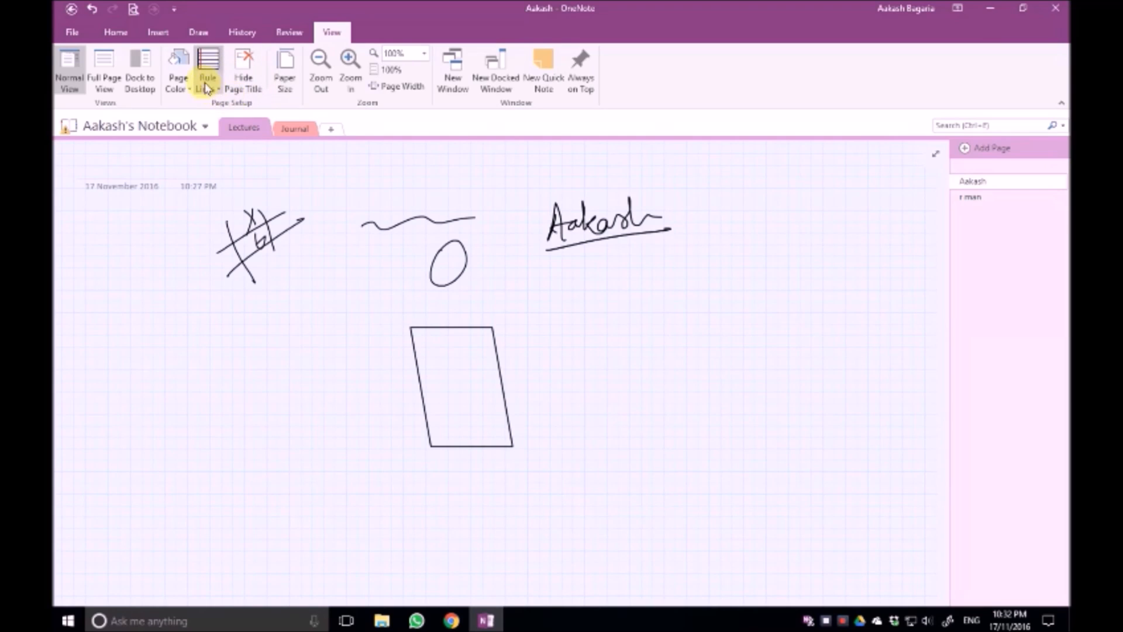
{"action": "left_click", "coordinate": [219, 89]}
{"action": "left_click", "coordinate": [360, 131]}
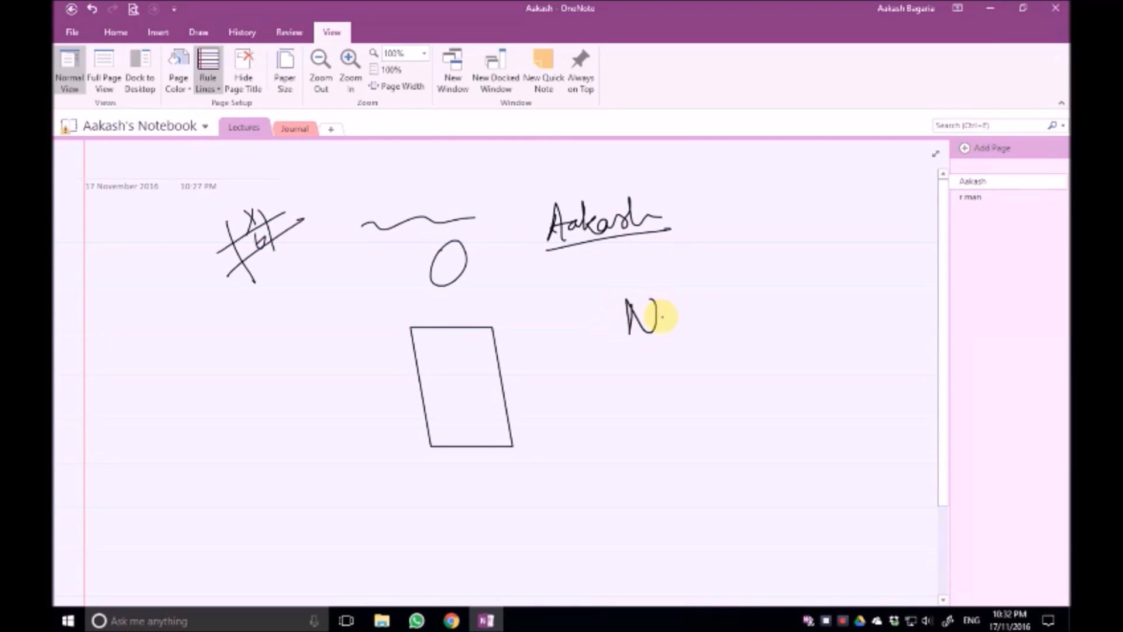
- Handwrite "Notes for someth –" on two lines below the underlined name
{"action": "left_click_drag", "start_coordinate": [700, 315], "coordinate": [711, 328]}
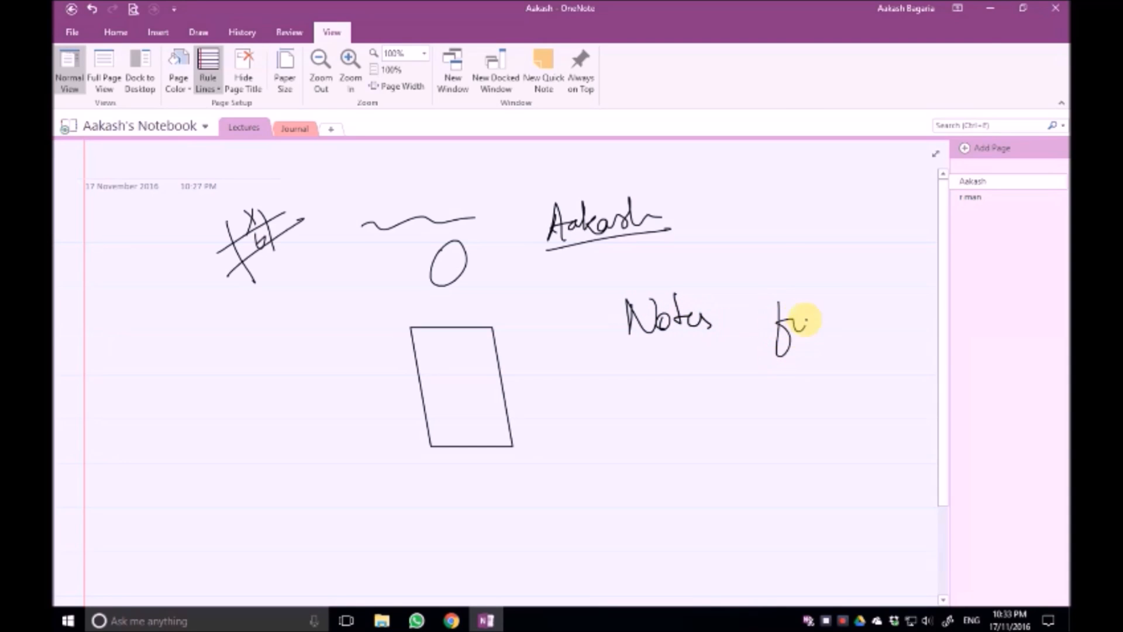
{"action": "left_click_drag", "start_coordinate": [817, 316], "coordinate": [831, 313]}
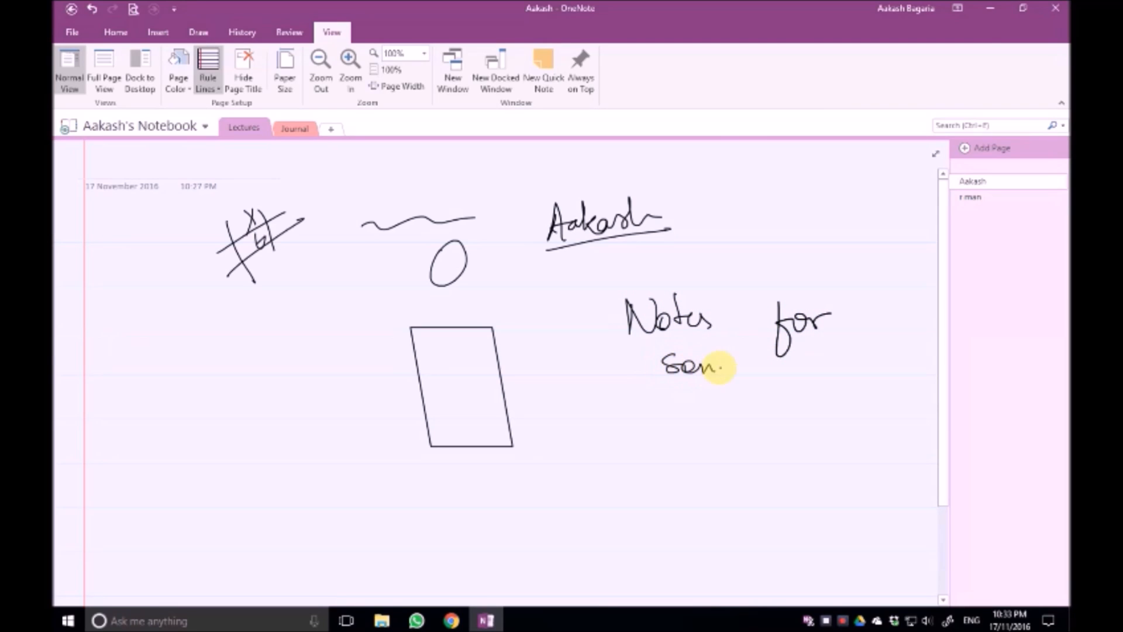
{"action": "left_click_drag", "start_coordinate": [754, 352], "coordinate": [784, 367]}
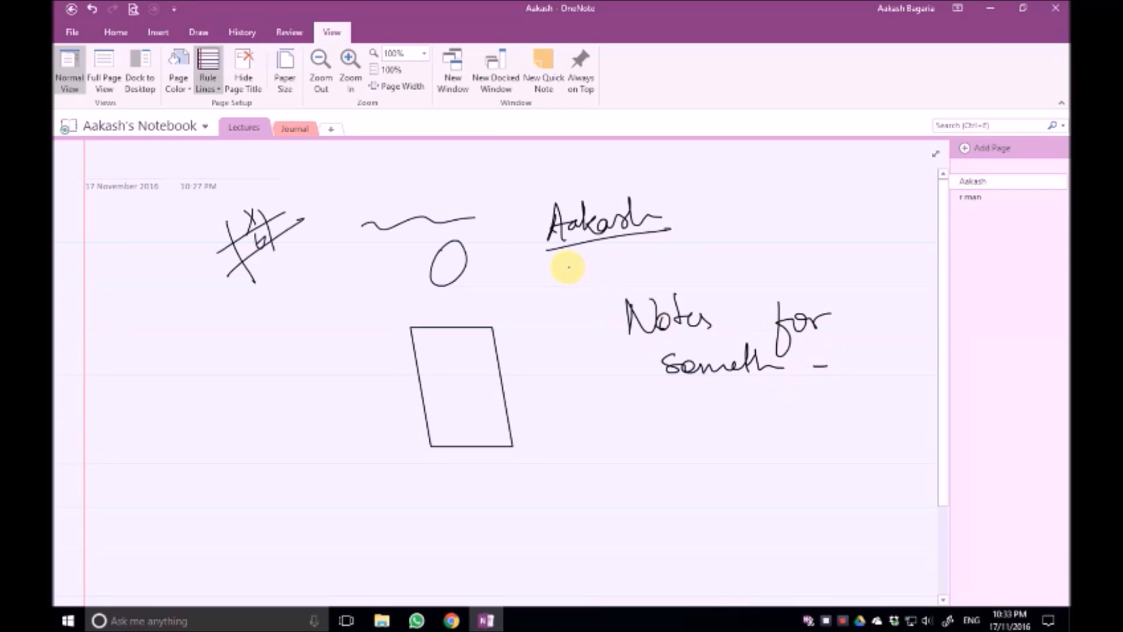
- Insert a table of five columns and four rows below the handwritten notes and draw a wavy line across its upper part
{"action": "left_click", "coordinate": [158, 33]}
{"action": "left_click", "coordinate": [105, 67]}
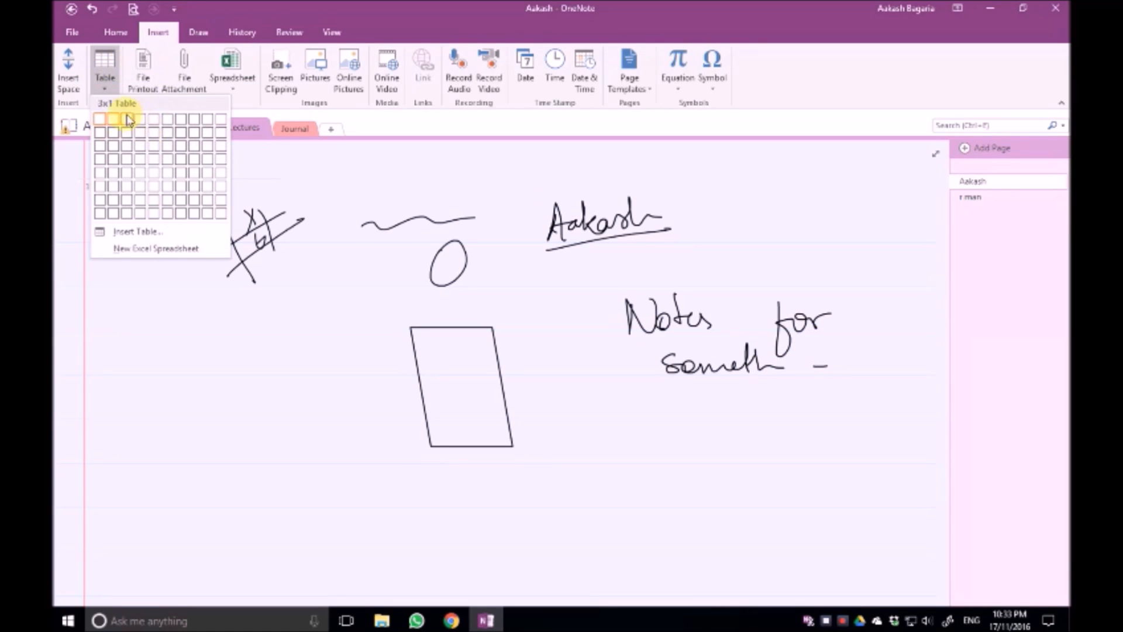
{"action": "left_click", "coordinate": [154, 159]}
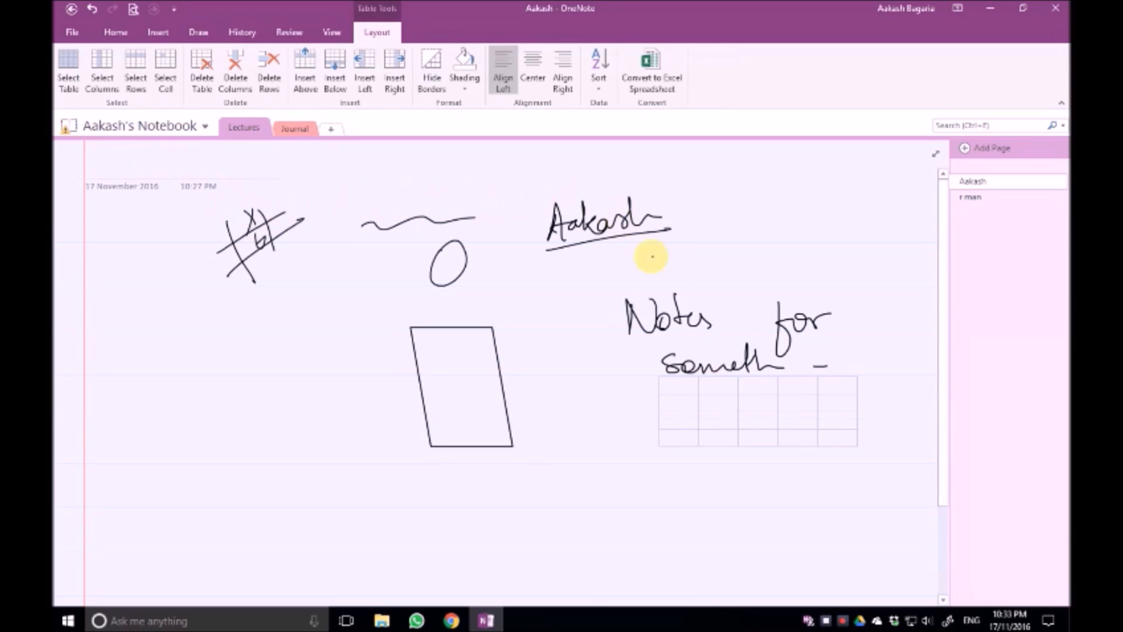
{"action": "left_click_drag", "start_coordinate": [781, 400], "coordinate": [805, 387]}
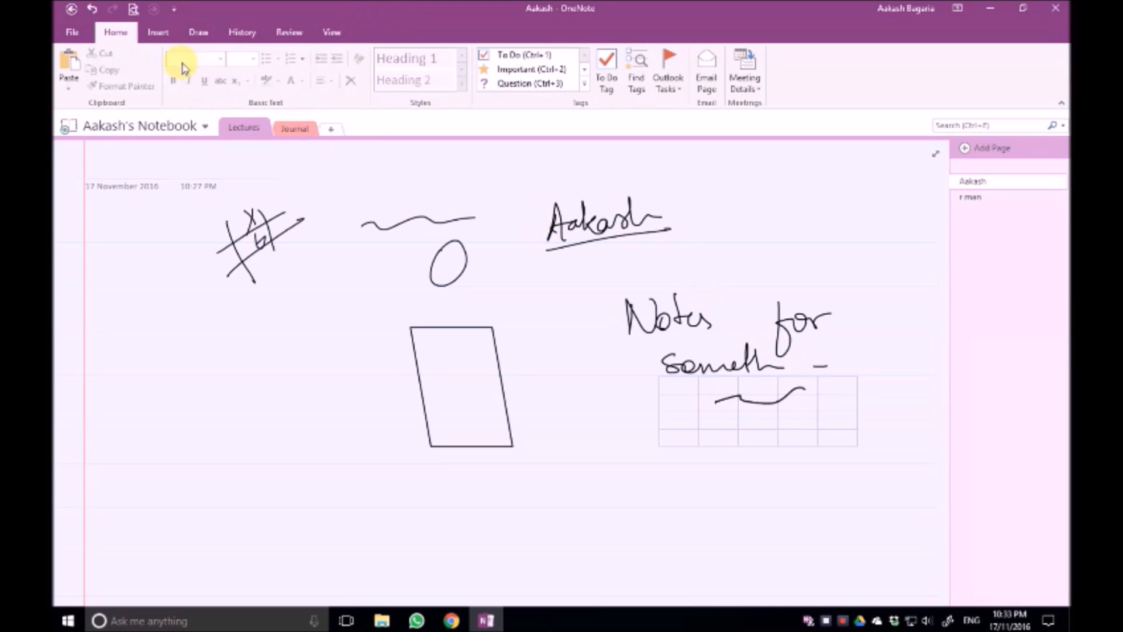
{"action": "left_click", "coordinate": [167, 34]}
{"action": "left_click", "coordinate": [143, 71]}
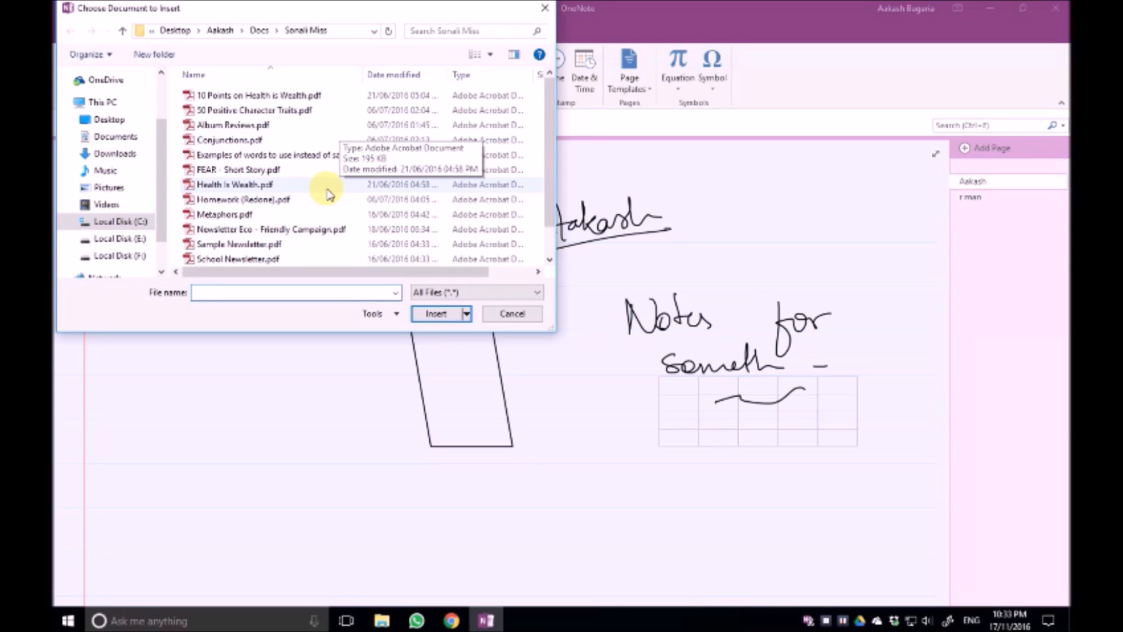
{"action": "left_click", "coordinate": [512, 314]}
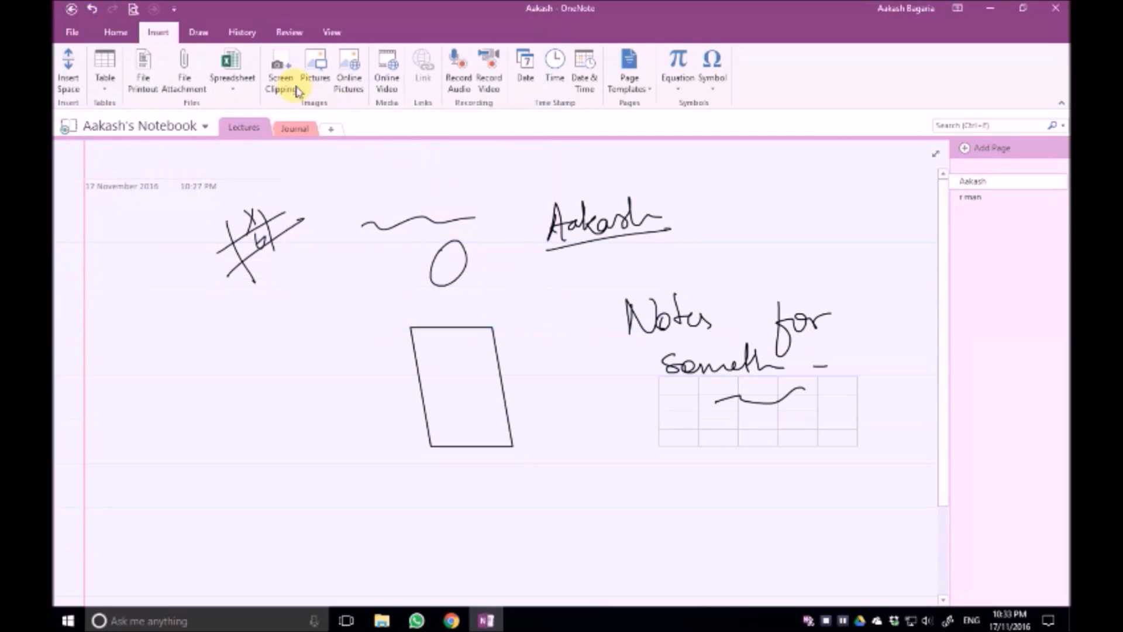
- Insert the file Health Is Wealth.pdf into the page as a printout
{"action": "left_click", "coordinate": [144, 69]}
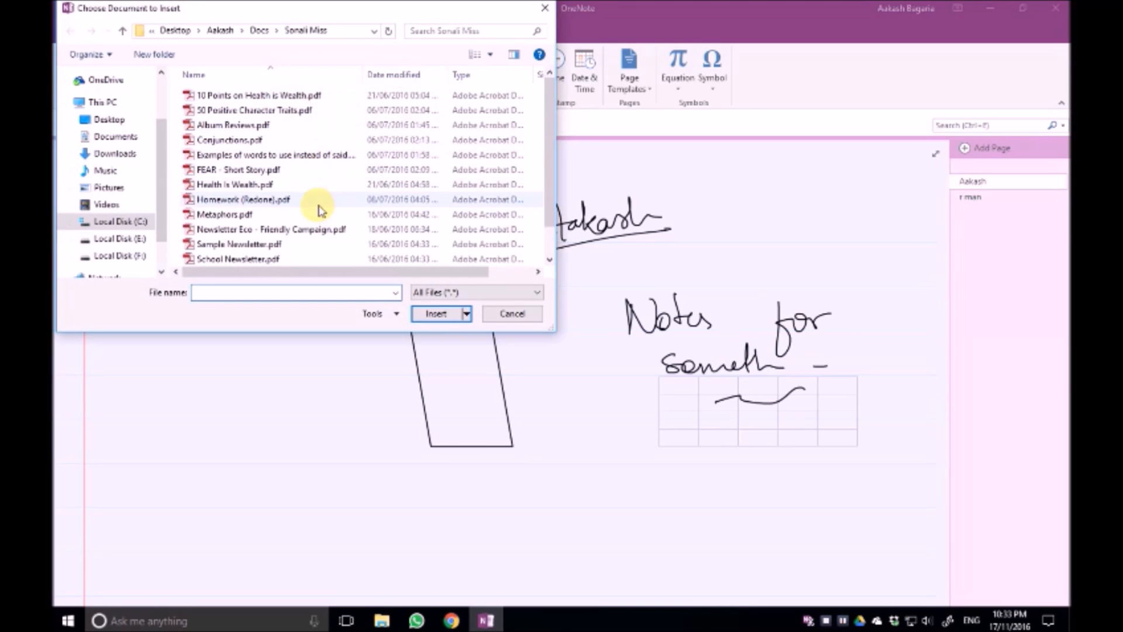
{"action": "scroll", "coordinate": [321, 188], "scroll_direction": "down", "scroll_amount": 1}
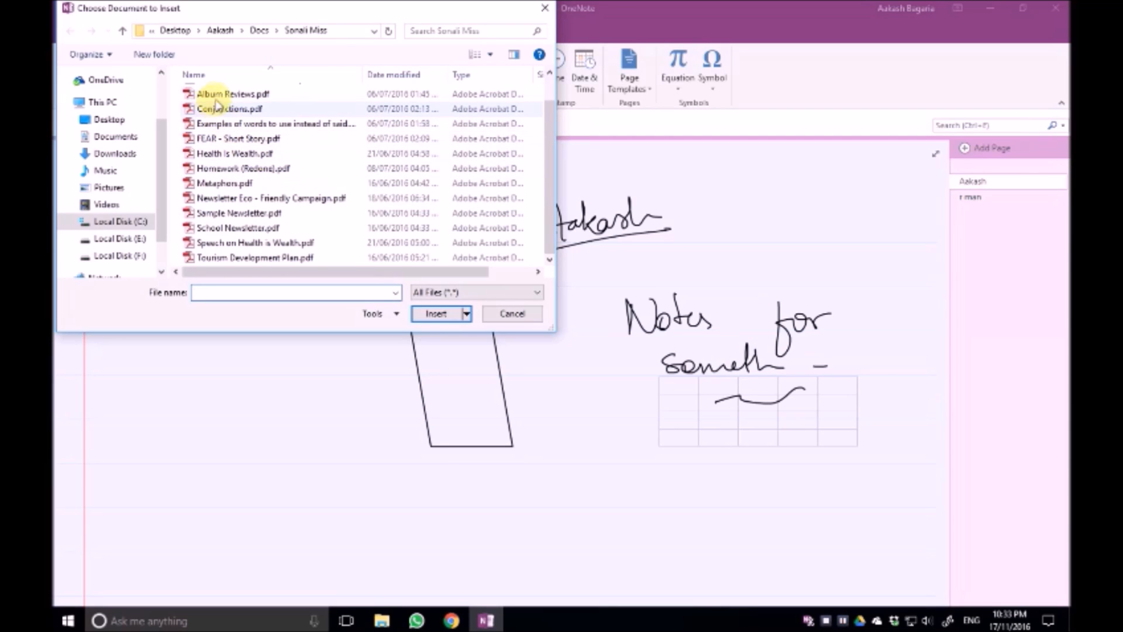
{"action": "left_click", "coordinate": [239, 155]}
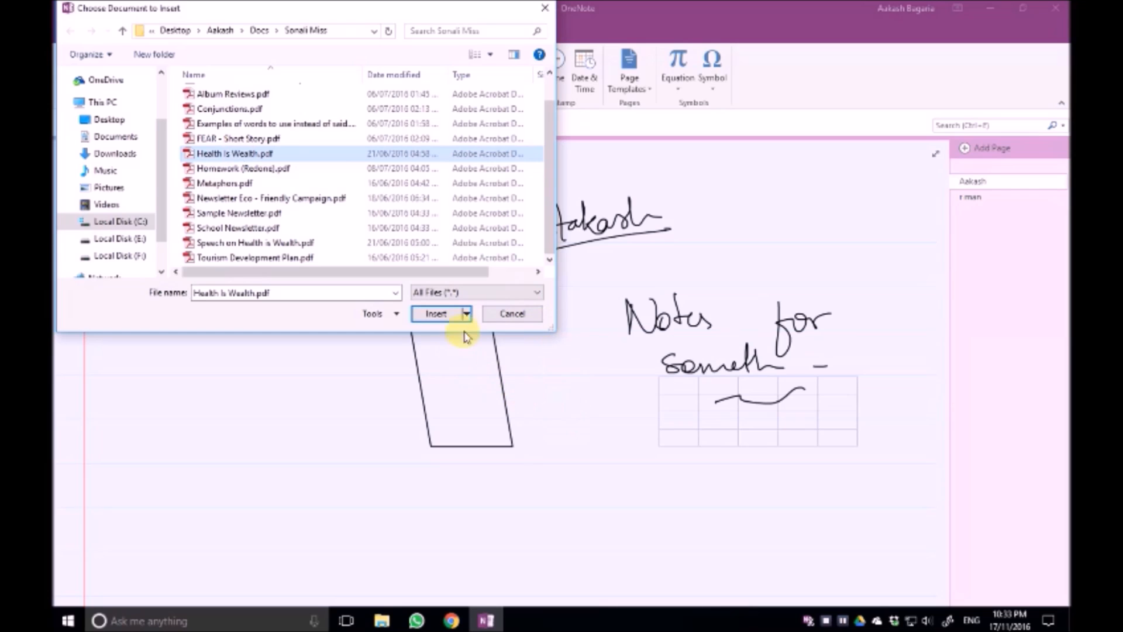
{"action": "left_click", "coordinate": [444, 316]}
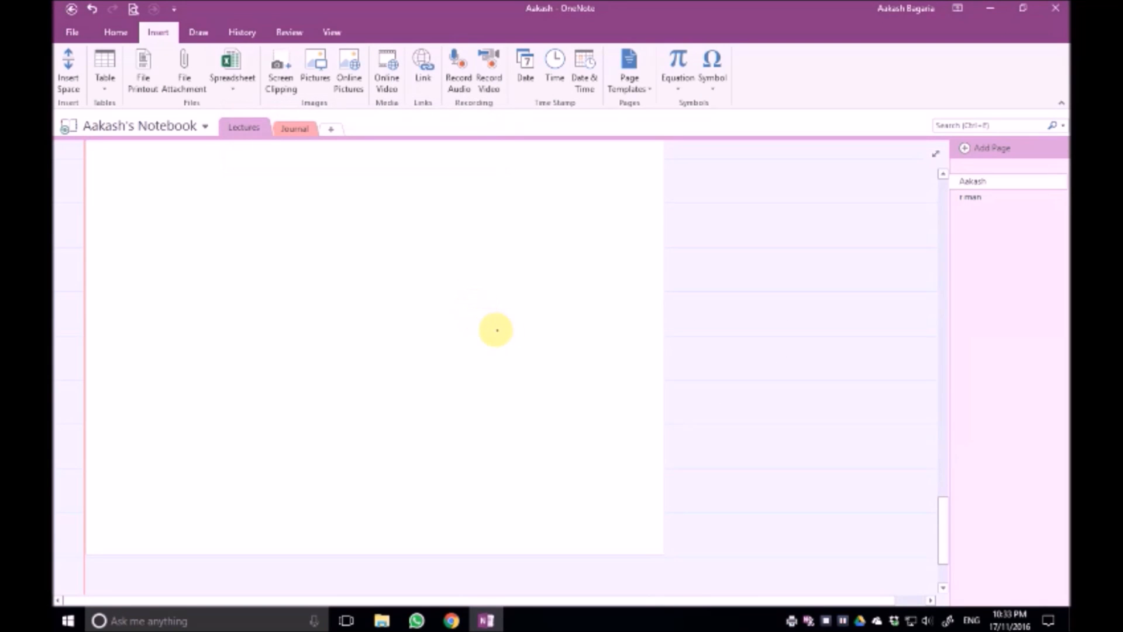
- Handwrite "mistakes" with an arrow beside the printout's "Essay on Health is Wealth" heading and "notes" with an arrow beside the Essay 1 heading
{"action": "scroll", "coordinate": [716, 211], "scroll_direction": "up", "scroll_amount": 8}
{"action": "scroll", "coordinate": [683, 227], "scroll_direction": "up", "scroll_amount": 10}
{"action": "scroll", "coordinate": [684, 181], "scroll_direction": "up", "scroll_amount": 6}
{"action": "scroll", "coordinate": [691, 174], "scroll_direction": "up", "scroll_amount": 7}
{"action": "scroll", "coordinate": [716, 191], "scroll_direction": "up", "scroll_amount": 2}
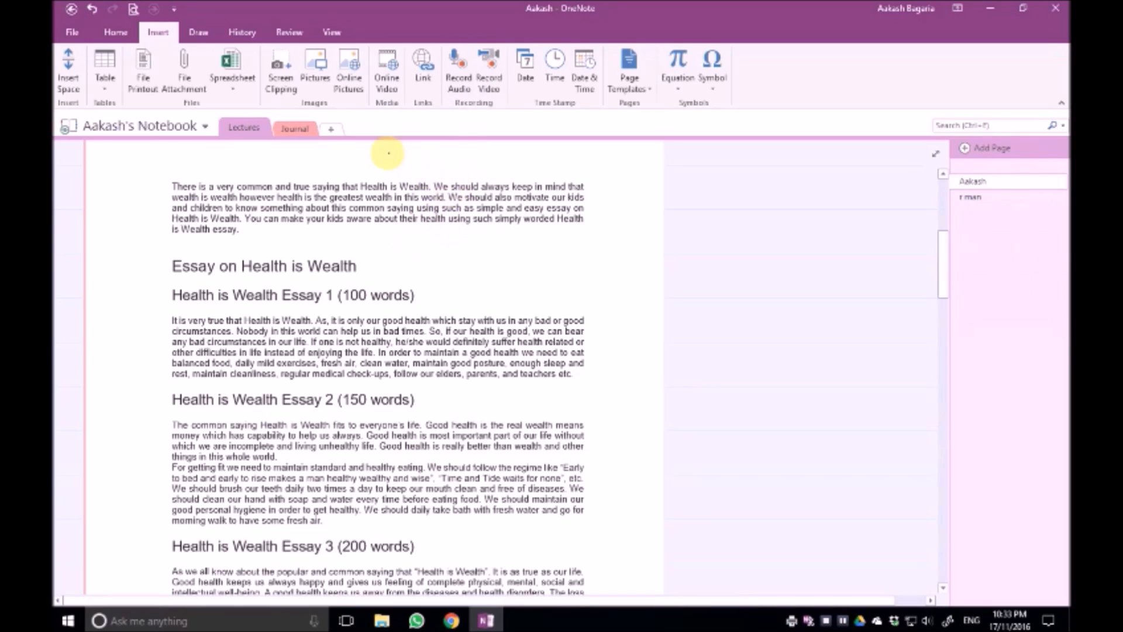
{"action": "left_click", "coordinate": [433, 231]}
{"action": "mouse_move", "coordinate": [364, 265]}
{"action": "left_mouse_down"}
{"action": "mouse_move", "coordinate": [403, 257]}
{"action": "mouse_move", "coordinate": [400, 271]}
{"action": "mouse_move", "coordinate": [471, 254]}
{"action": "mouse_move", "coordinate": [484, 233]}
{"action": "mouse_move", "coordinate": [499, 234]}
{"action": "left_mouse_up"}
{"action": "left_click_drag", "start_coordinate": [507, 234], "coordinate": [530, 245]}
{"action": "left_click_drag", "start_coordinate": [533, 242], "coordinate": [566, 247]}
{"action": "mouse_move", "coordinate": [440, 304]}
{"action": "left_mouse_down"}
{"action": "mouse_move", "coordinate": [477, 296]}
{"action": "mouse_move", "coordinate": [458, 305]}
{"action": "left_mouse_up"}
{"action": "left_click_drag", "start_coordinate": [495, 291], "coordinate": [512, 299]}
{"action": "left_click_drag", "start_coordinate": [525, 287], "coordinate": [539, 297]}
{"action": "left_click_drag", "start_coordinate": [528, 281], "coordinate": [582, 275]}
- Underline the end of the Essay 1 paragraph and strike through "real wealth means" and the "2 (150 words)" part of the Essay 2 heading
{"action": "left_click_drag", "start_coordinate": [490, 386], "coordinate": [593, 380]}
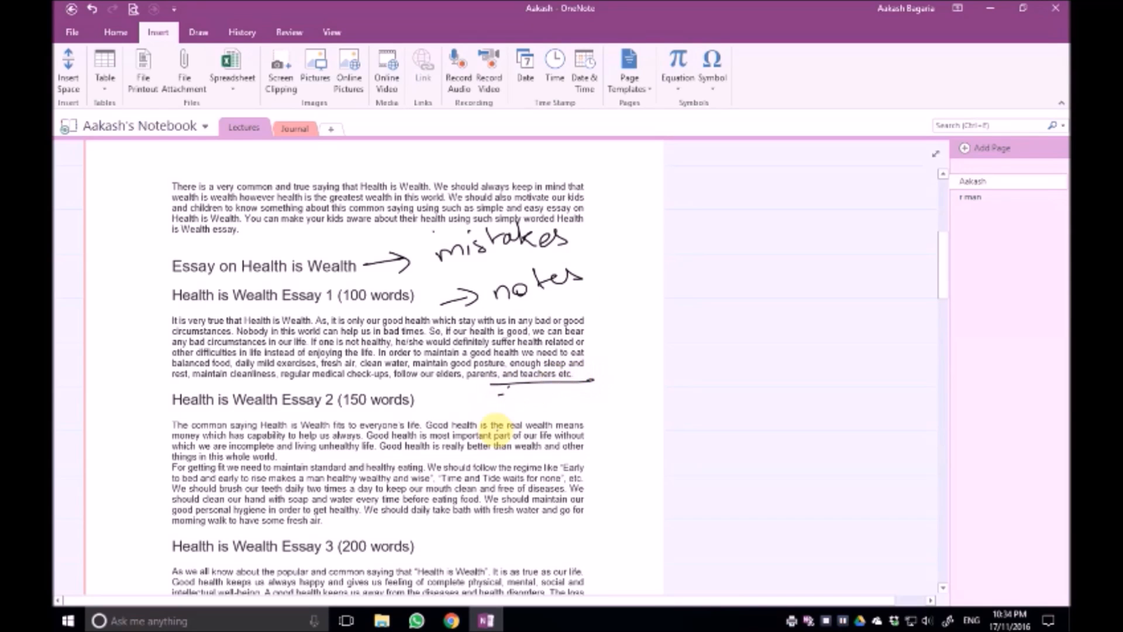
{"action": "left_click_drag", "start_coordinate": [507, 427], "coordinate": [586, 422]}
{"action": "left_click_drag", "start_coordinate": [321, 401], "coordinate": [414, 396]}
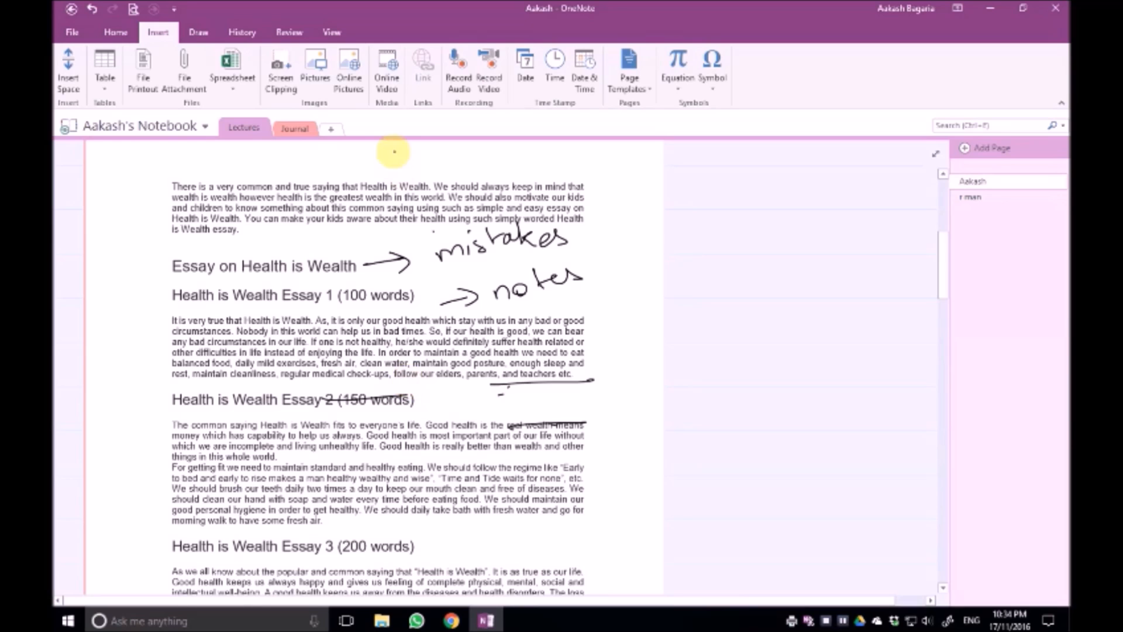
- Attach Album Reviews.pdf to the page as a file and move the essay printout to the right, clear of the attachment
{"action": "left_click", "coordinate": [201, 80]}
{"action": "double_click", "coordinate": [263, 126]}
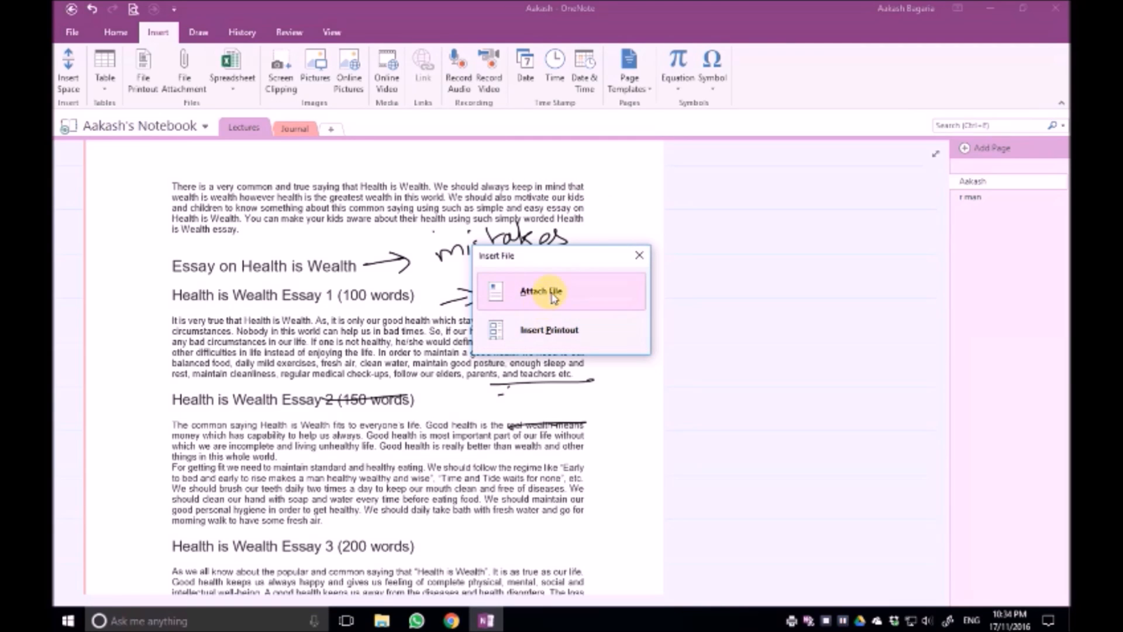
{"action": "left_click", "coordinate": [556, 295]}
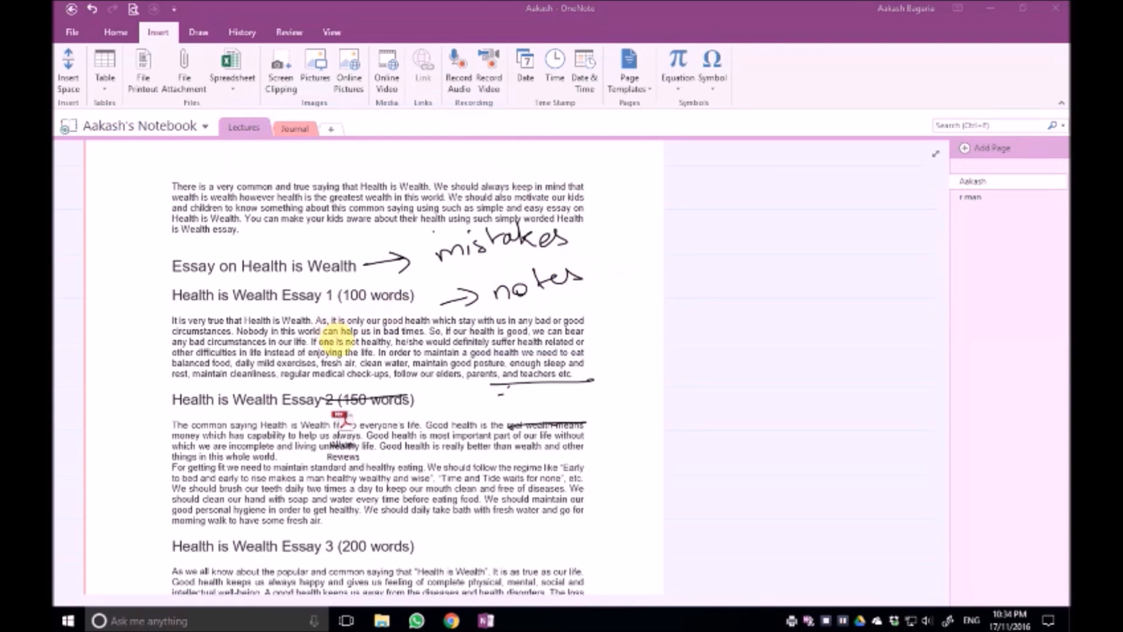
{"action": "double_click", "coordinate": [339, 442]}
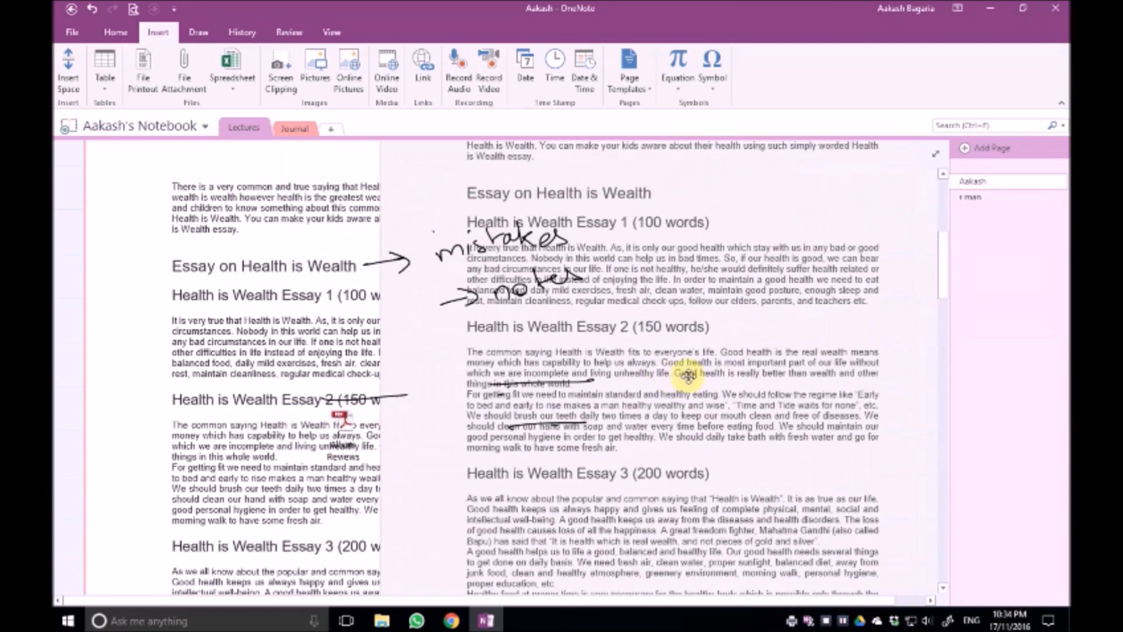
{"action": "left_click_drag", "start_coordinate": [743, 353], "coordinate": [773, 362]}
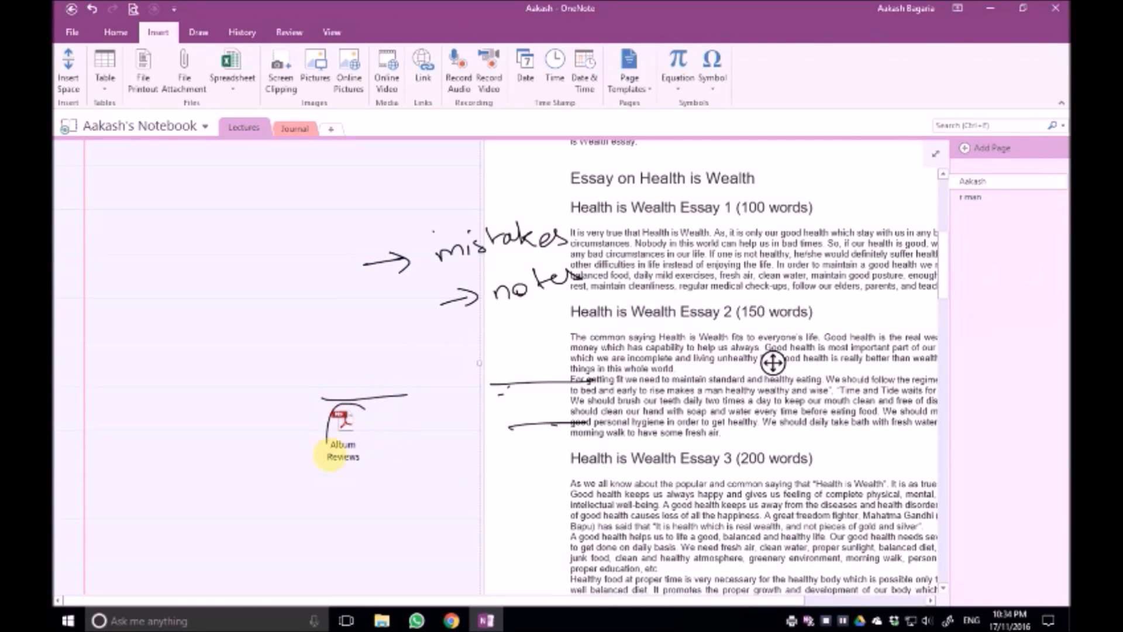
- Circle the Album Reviews attachment in ink and move the attachment up and to the left, out of the circle
{"action": "left_click_drag", "start_coordinate": [331, 454], "coordinate": [354, 433]}
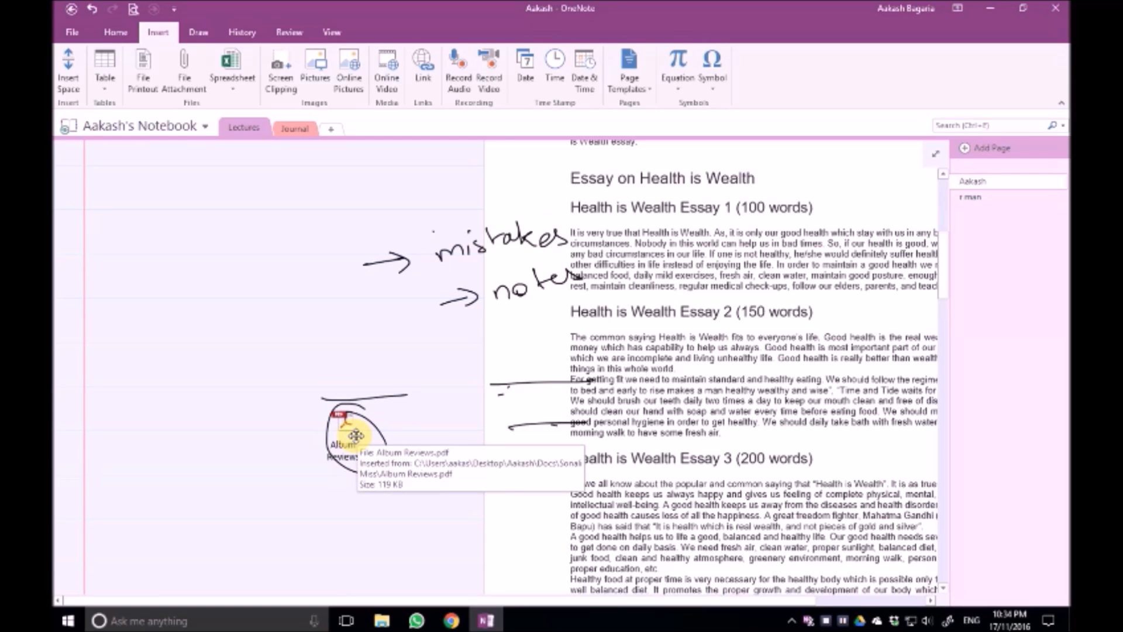
{"action": "left_click_drag", "start_coordinate": [359, 434], "coordinate": [268, 357]}
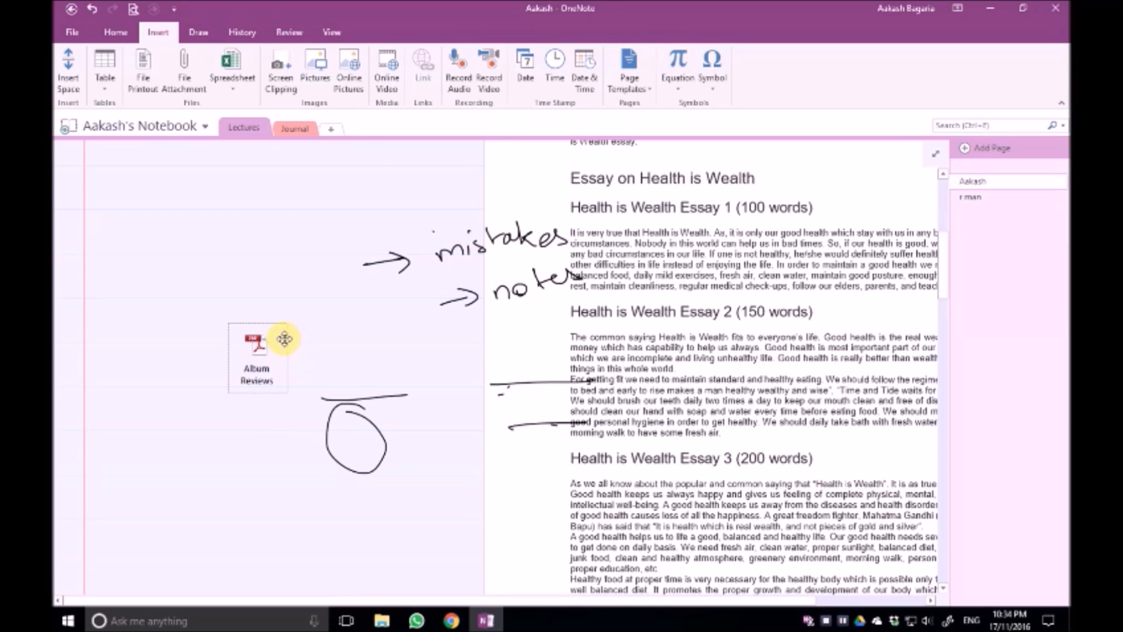
- Look at the dialogs for inserting an online video, pictures from the computer and online pictures, closing each without inserting anything
{"action": "left_click", "coordinate": [345, 89]}
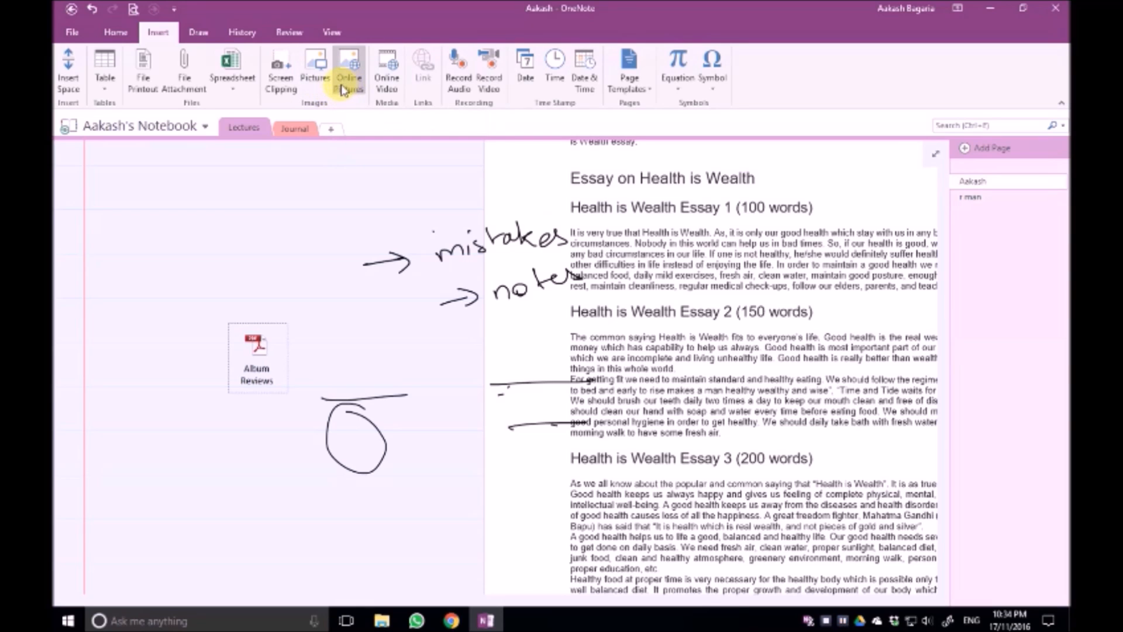
{"action": "left_click", "coordinate": [388, 73]}
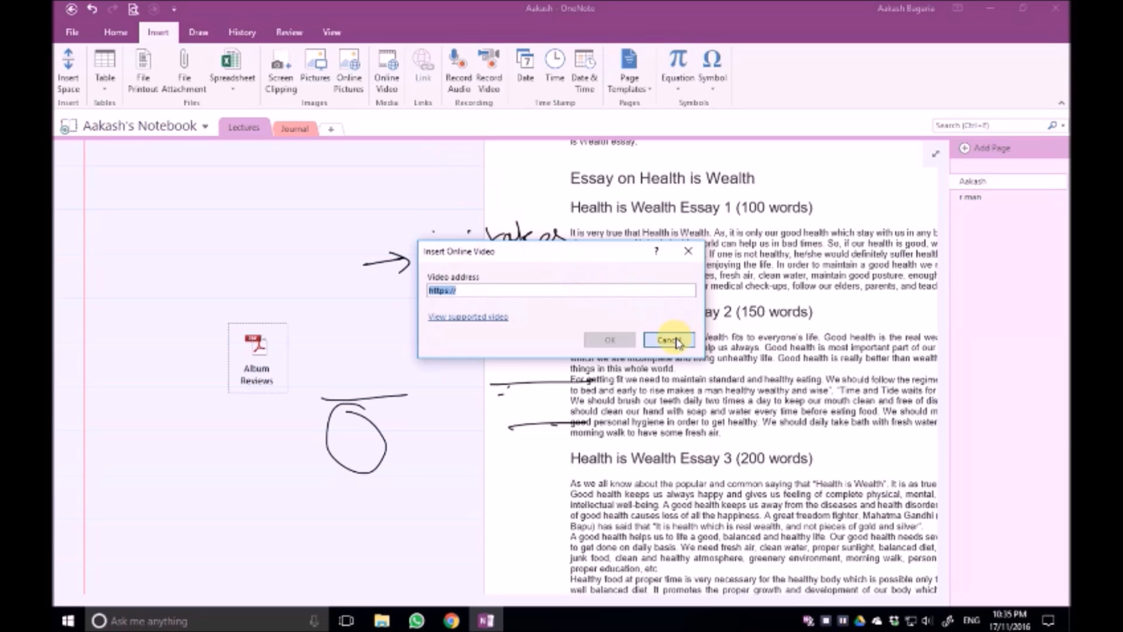
{"action": "left_click", "coordinate": [669, 336]}
{"action": "left_click", "coordinate": [315, 69]}
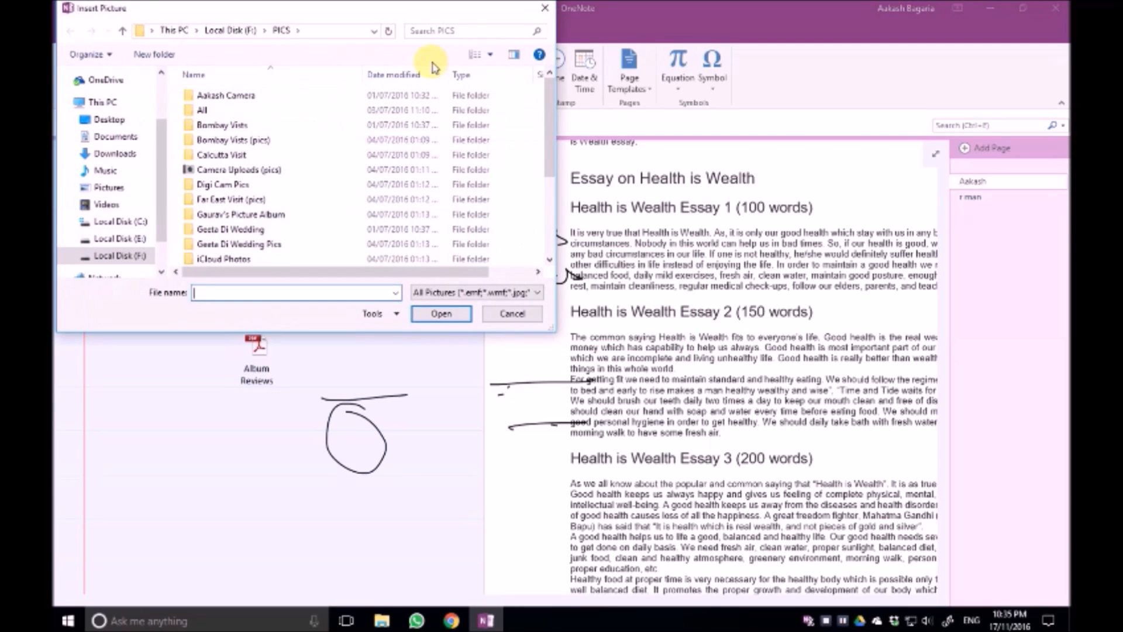
{"action": "left_click", "coordinate": [512, 314]}
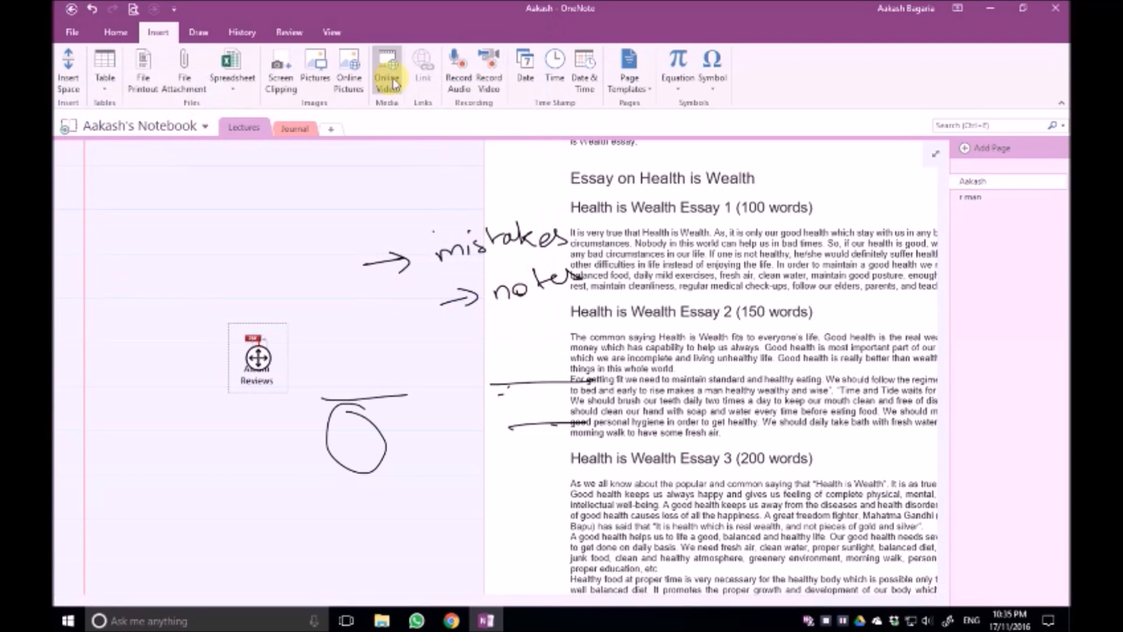
{"action": "left_click", "coordinate": [346, 91]}
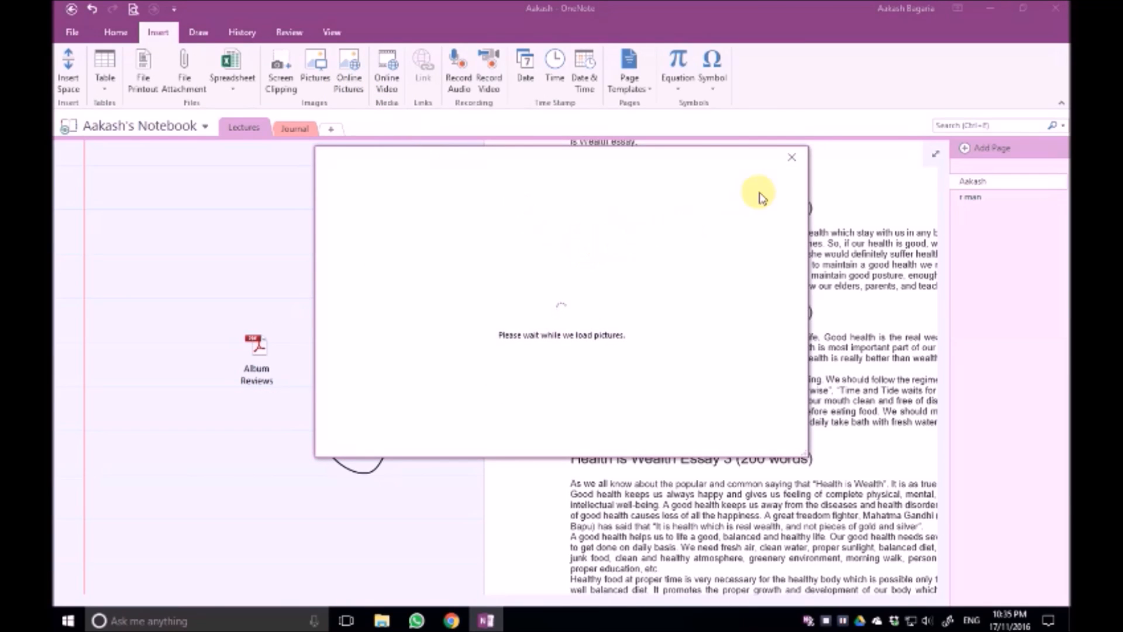
{"action": "left_click", "coordinate": [795, 165]}
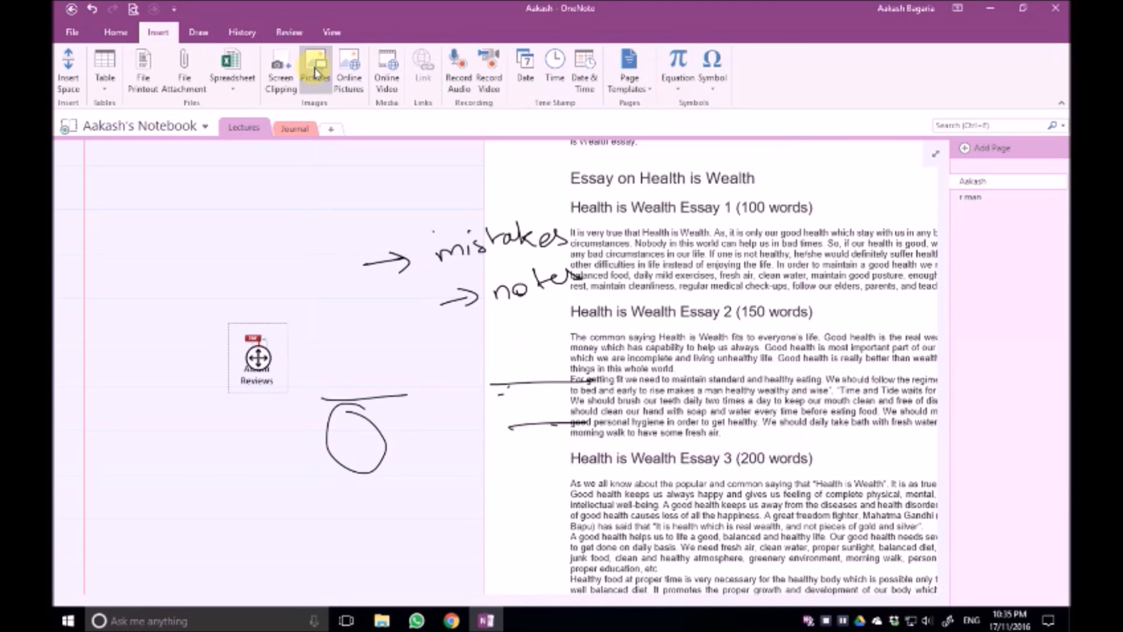
- Insert a new Excel spreadsheet on the page and move its grid up and to the left, over the Album Reviews attachment
{"action": "left_click", "coordinate": [250, 93]}
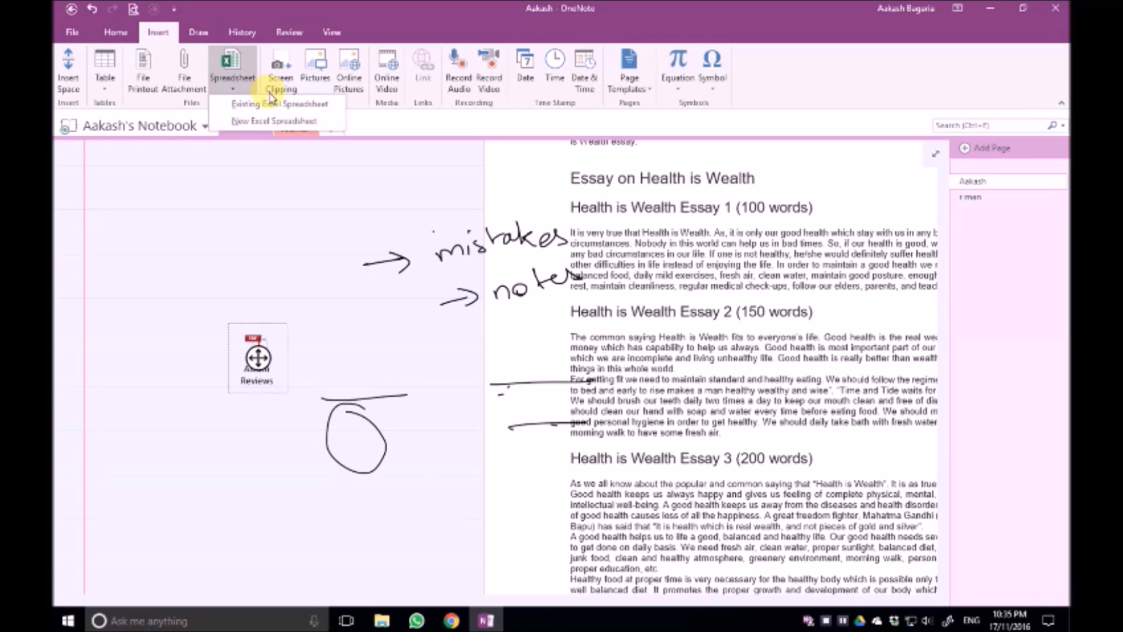
{"action": "left_click", "coordinate": [305, 124]}
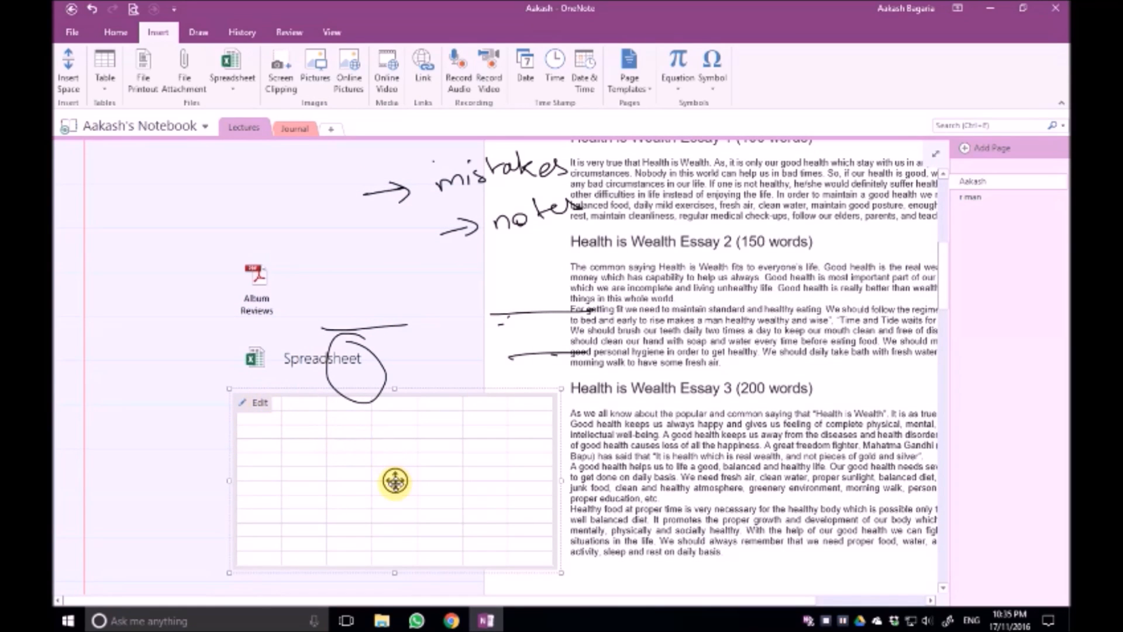
{"action": "left_click_drag", "start_coordinate": [388, 476], "coordinate": [374, 365]}
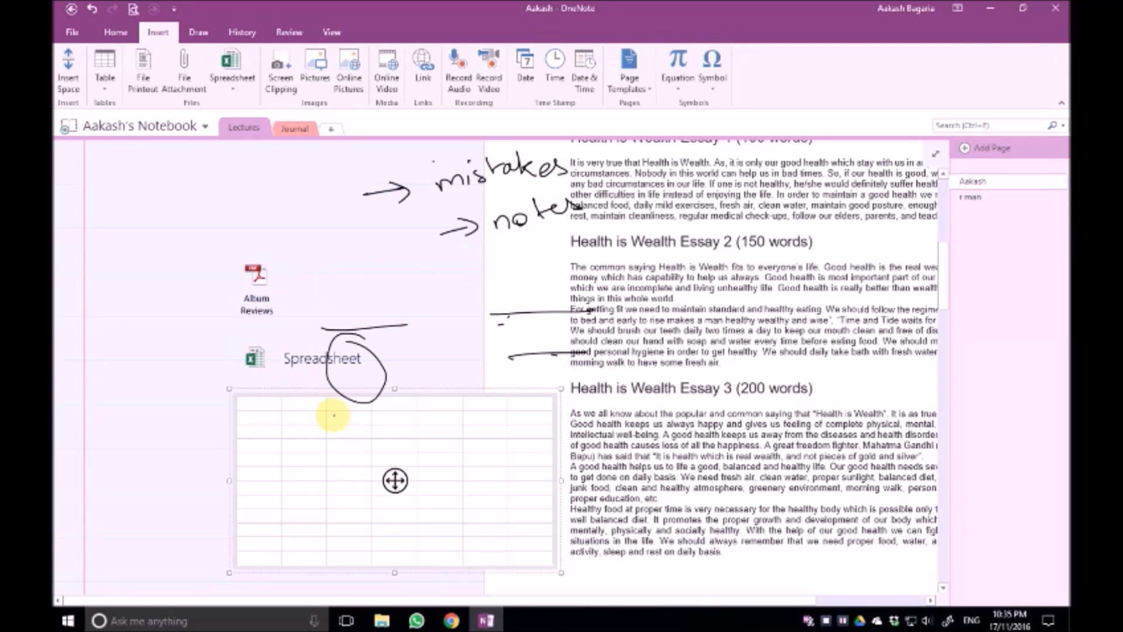
{"action": "left_click_drag", "start_coordinate": [394, 480], "coordinate": [291, 301]}
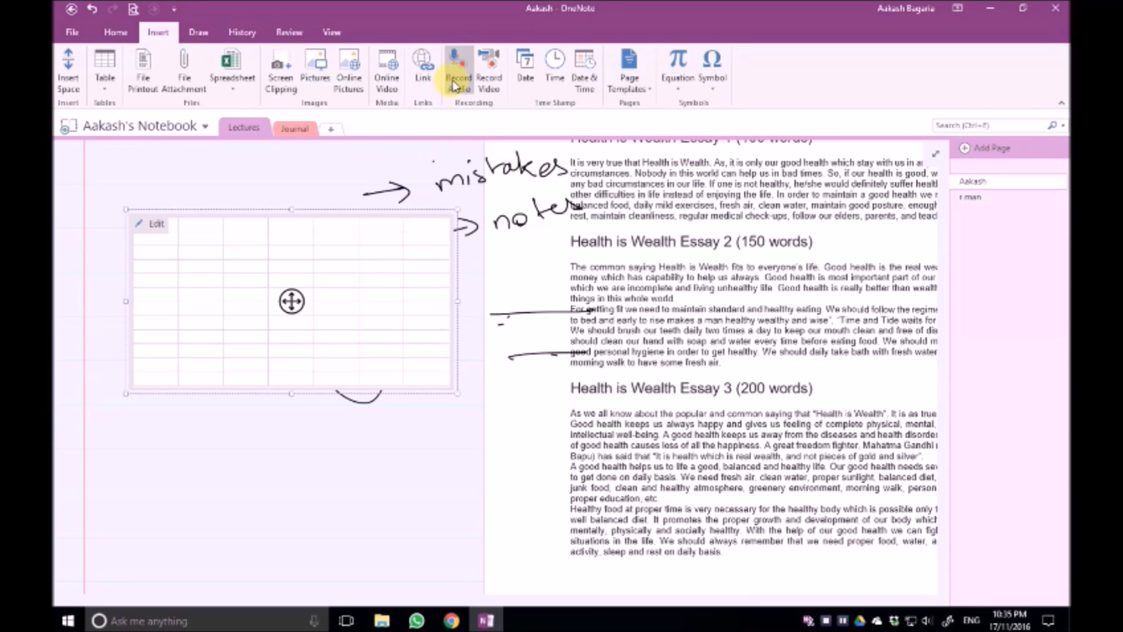
- Record a short webcam video into the page below the spreadsheet grid and end the recording
{"action": "left_click", "coordinate": [492, 73]}
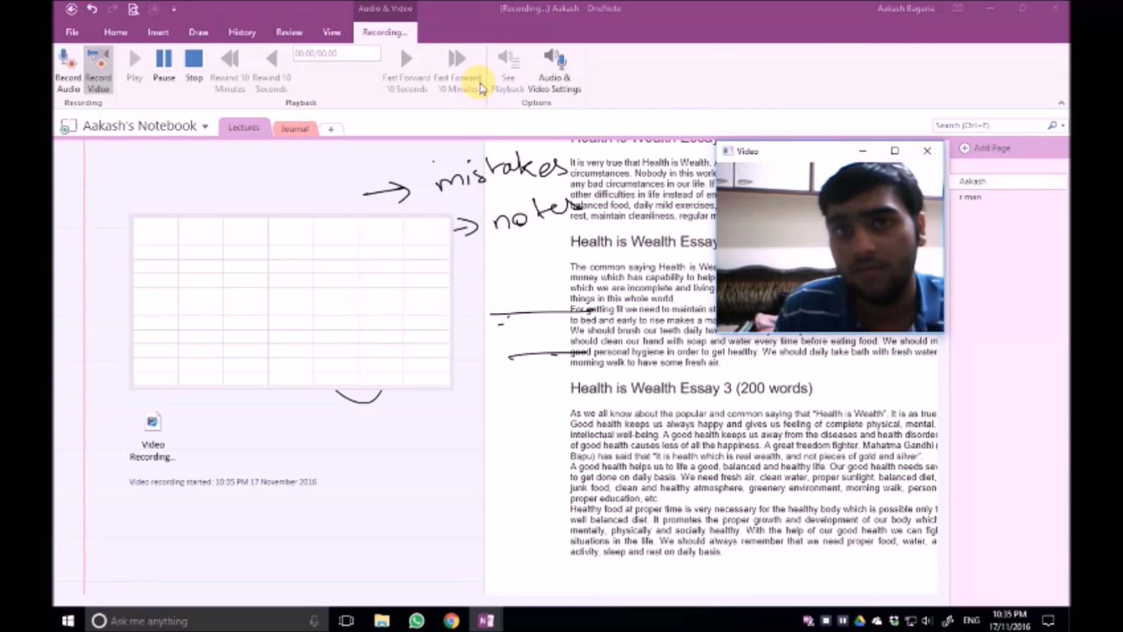
{"action": "left_click", "coordinate": [927, 150]}
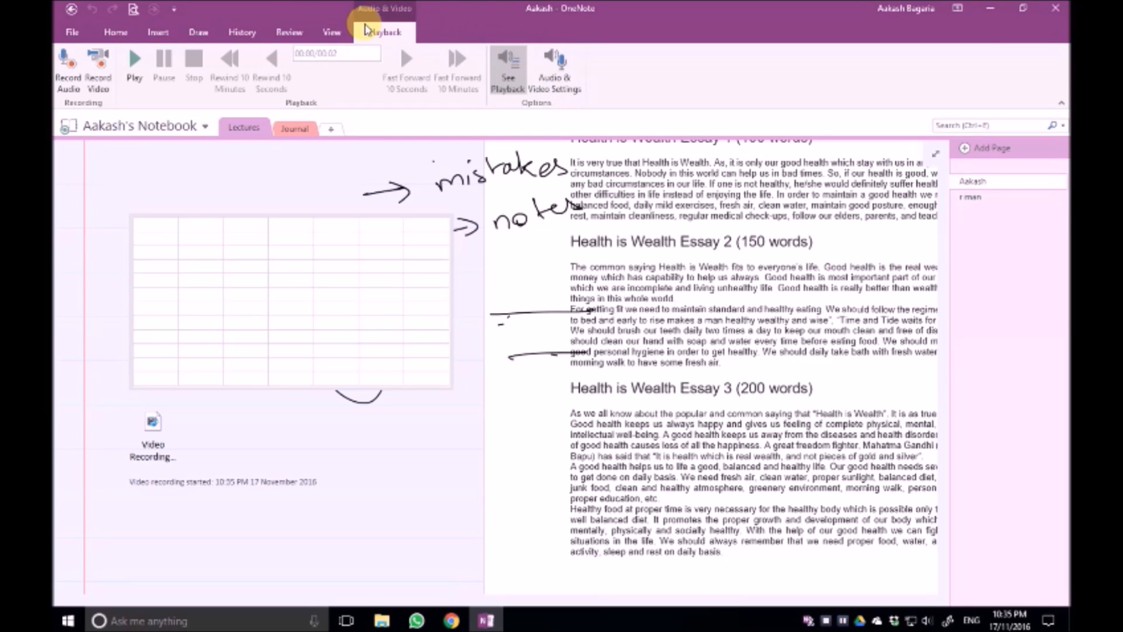
- Look at the available page template options without applying one to the page
{"action": "left_click", "coordinate": [160, 32]}
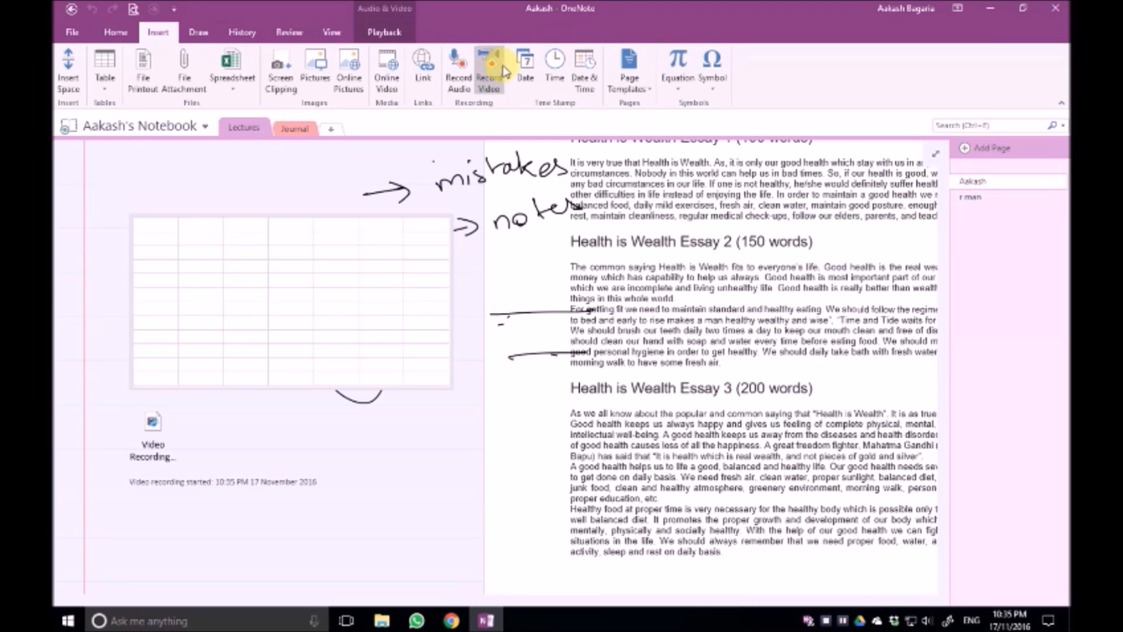
{"action": "left_click", "coordinate": [629, 86]}
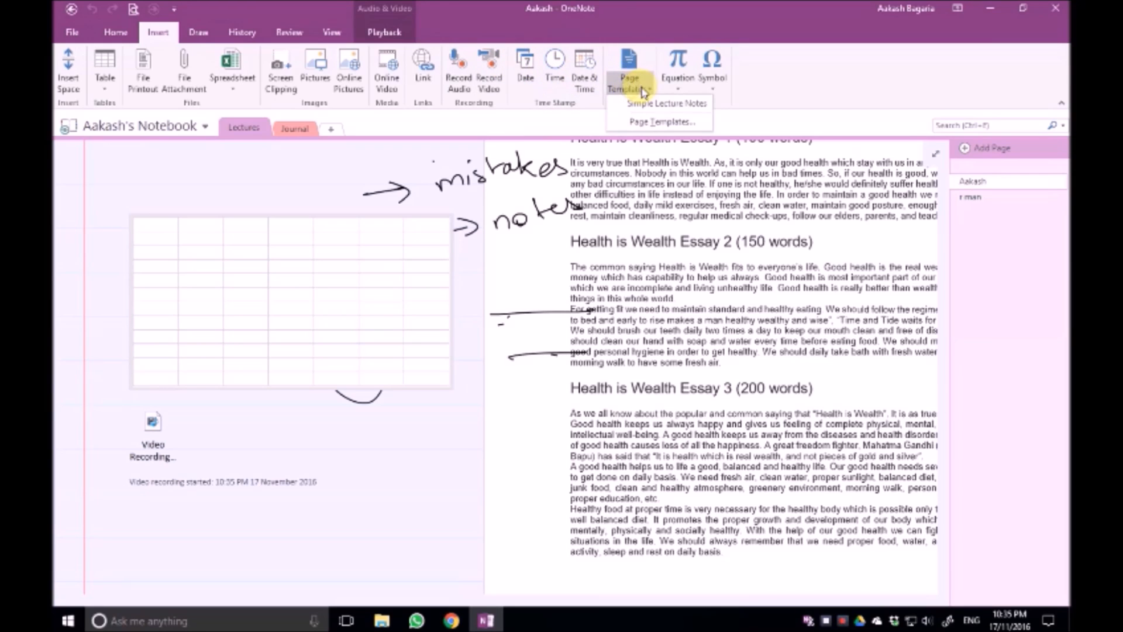
{"action": "left_click", "coordinate": [762, 84]}
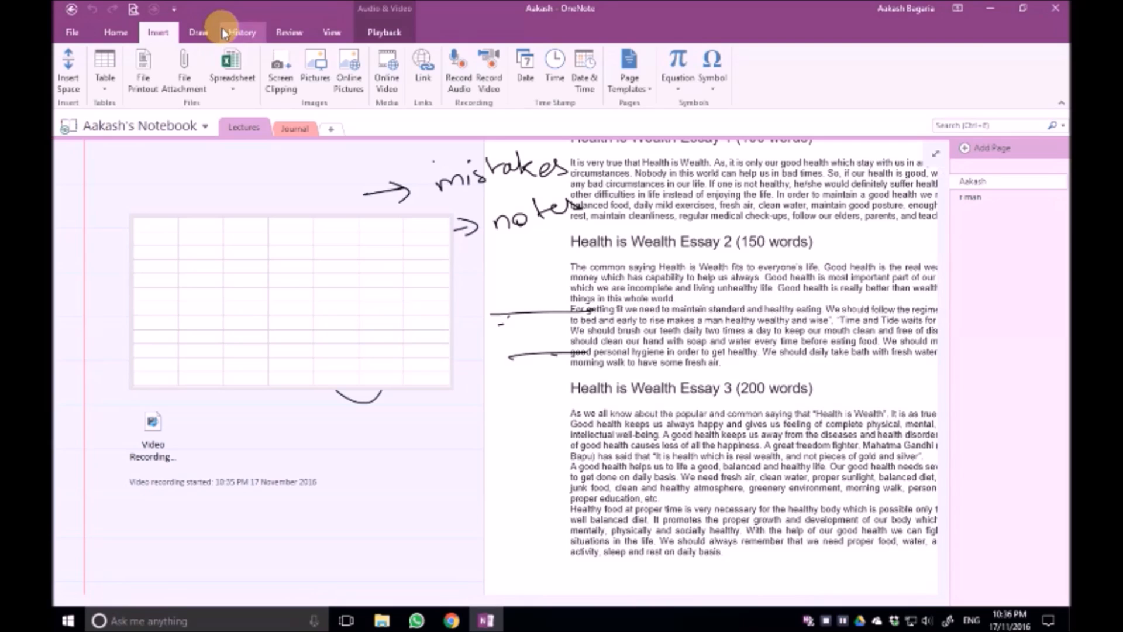
- Add a new page, handwrite the title Maths in black ink and erase the scribble after the word
{"action": "left_click", "coordinate": [997, 148]}
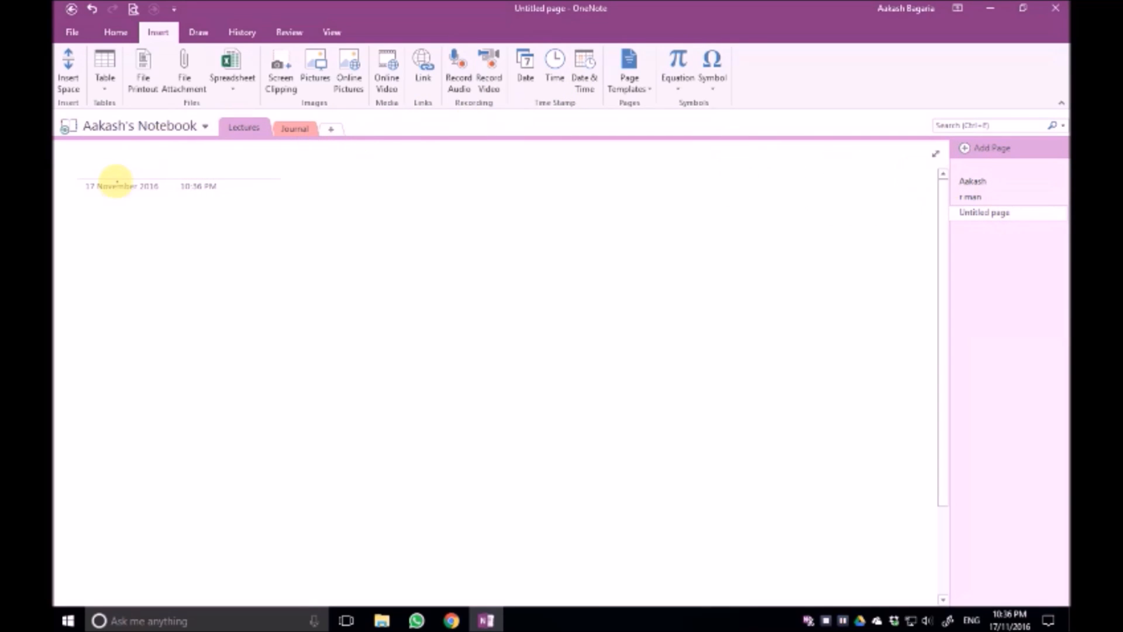
{"action": "left_click_drag", "start_coordinate": [157, 163], "coordinate": [159, 166]}
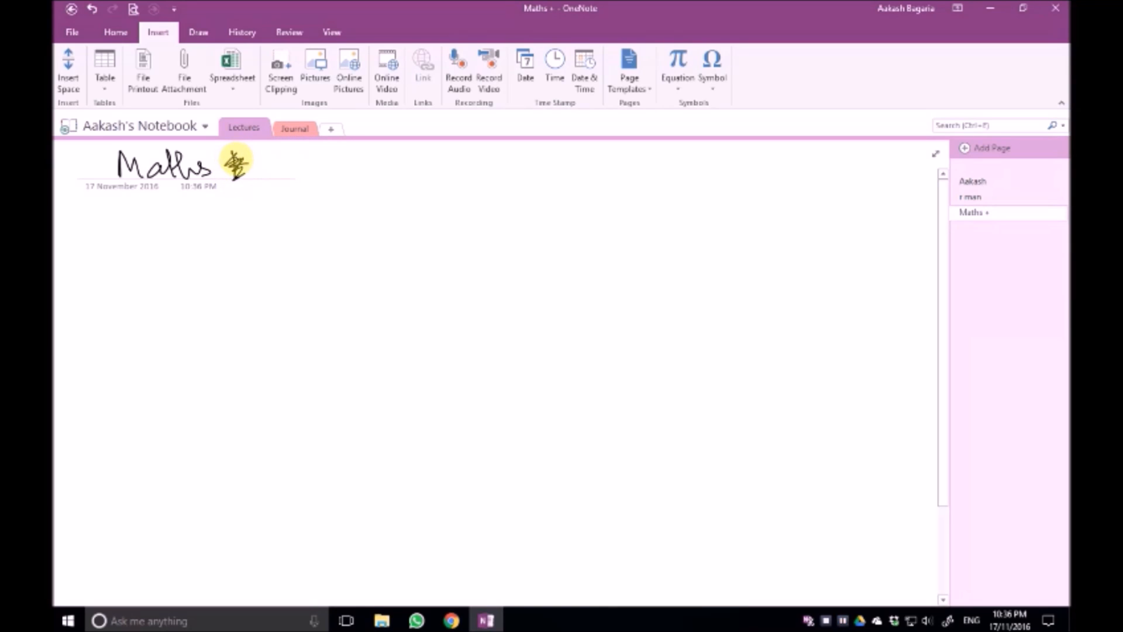
{"action": "left_click", "coordinate": [197, 33]}
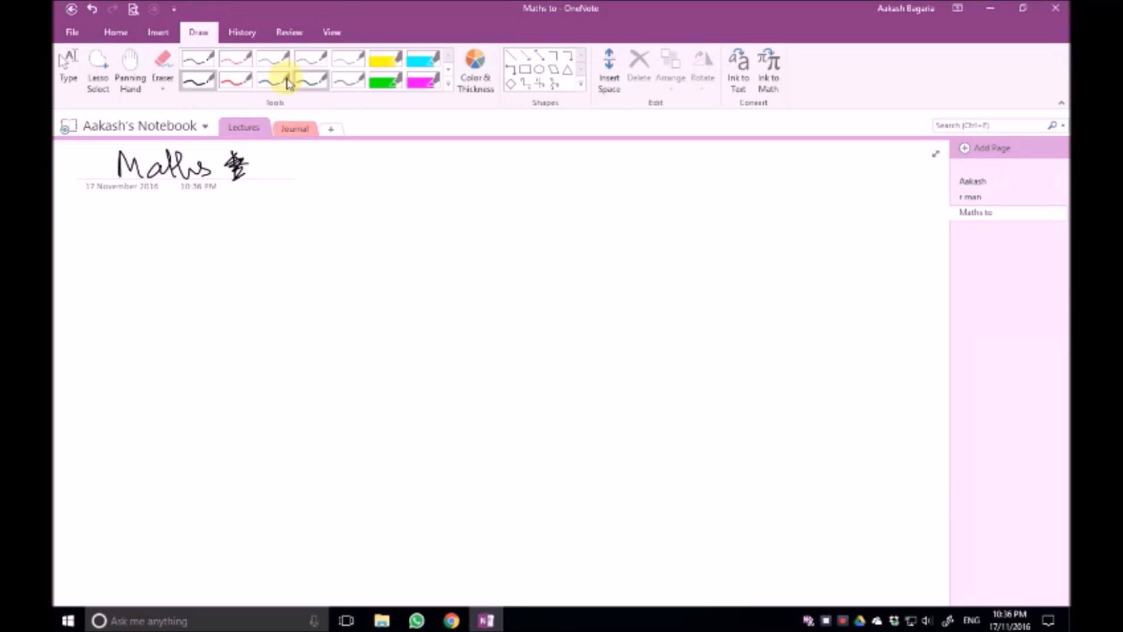
{"action": "left_click", "coordinate": [163, 59]}
{"action": "left_click_drag", "start_coordinate": [244, 158], "coordinate": [238, 175]}
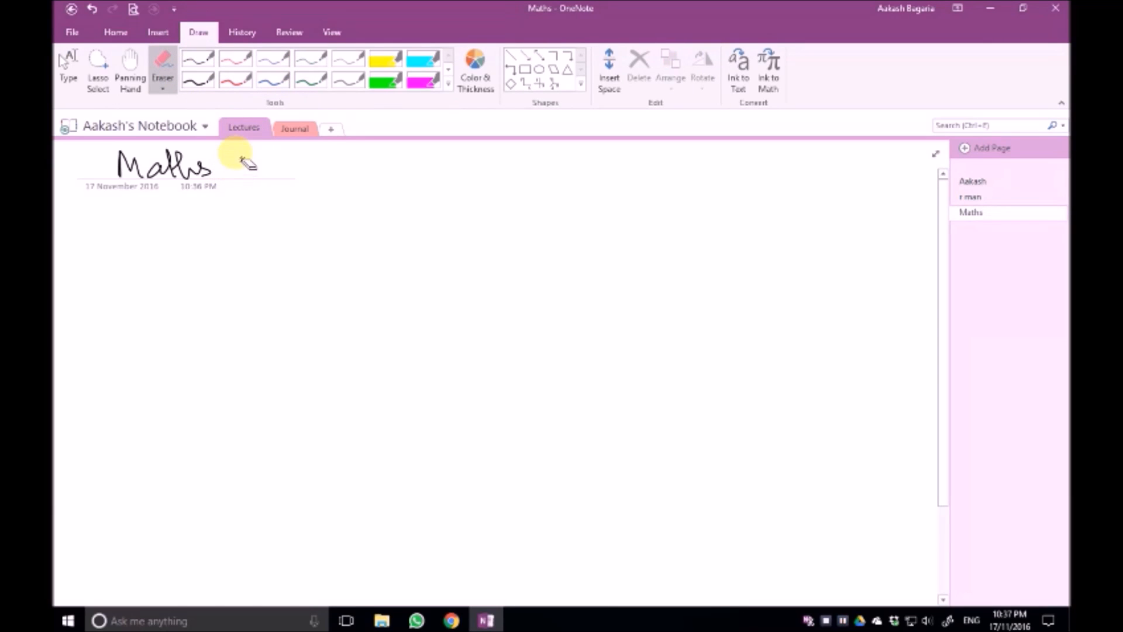
{"action": "left_click", "coordinate": [196, 80]}
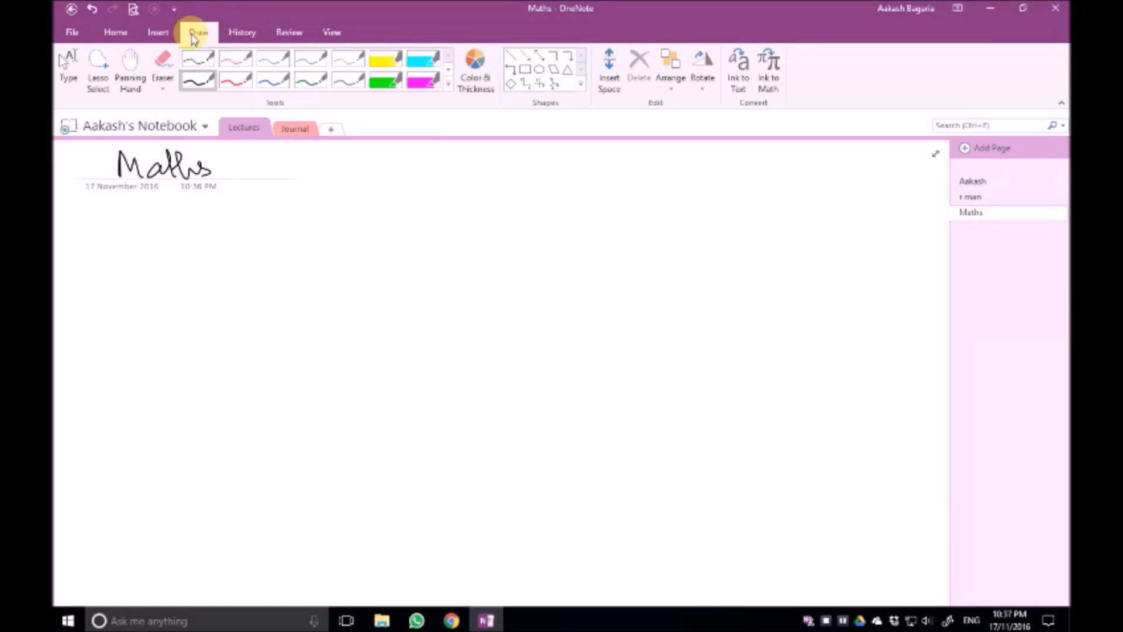
- Switch to File Explorer and bring Image001 from the Pictures folder onto the Maths page as a printout
{"action": "left_click", "coordinate": [156, 32]}
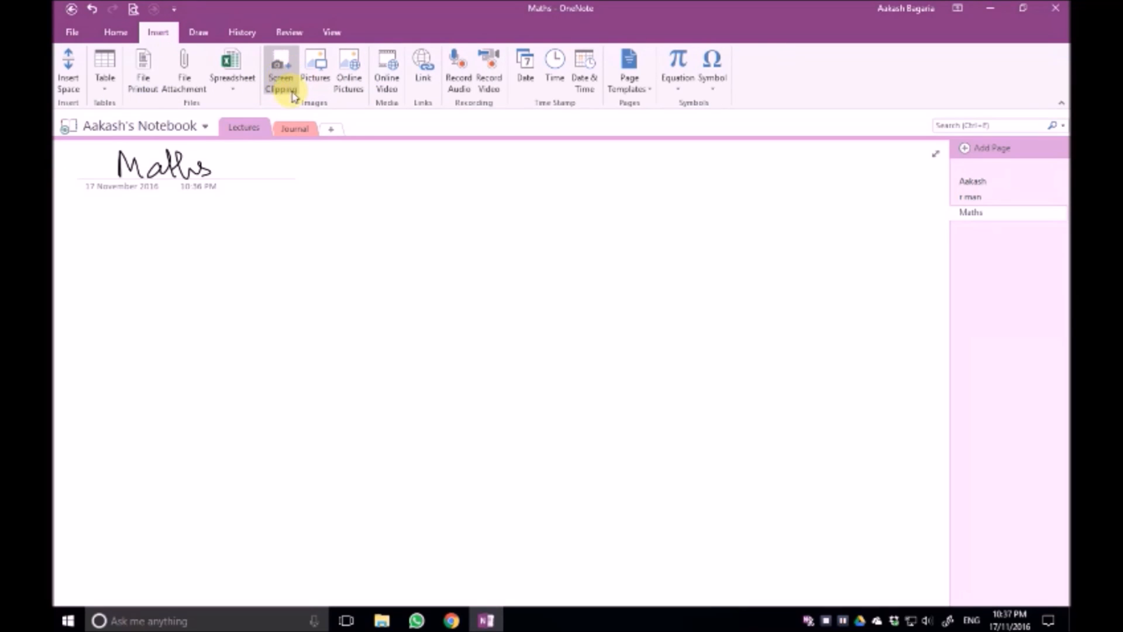
{"action": "left_click", "coordinate": [393, 620]}
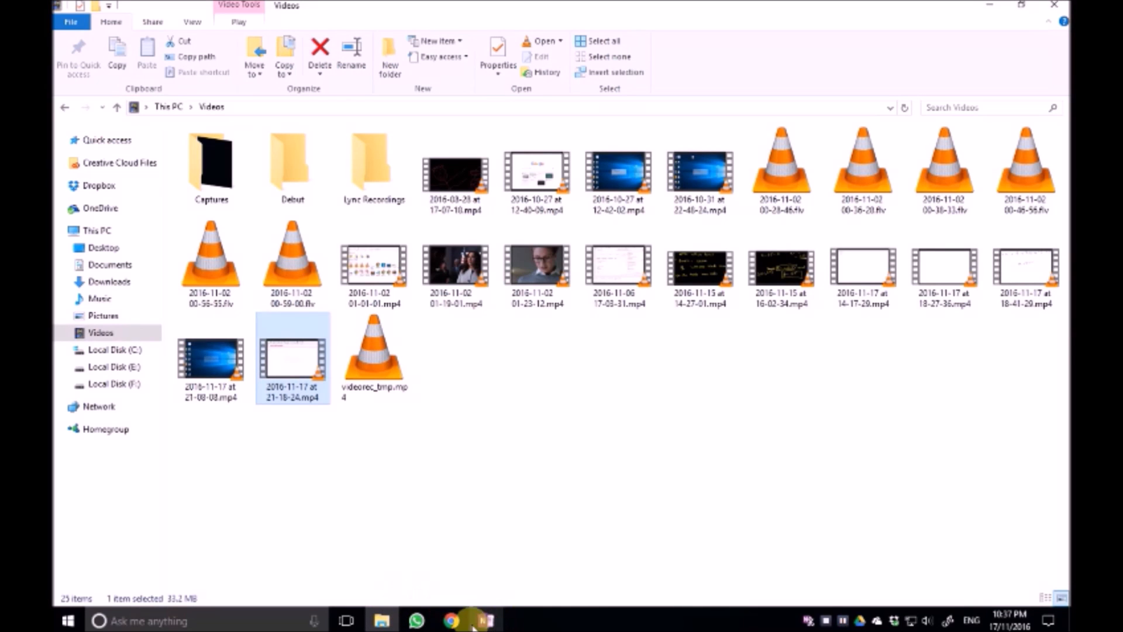
{"action": "left_click", "coordinate": [401, 518]}
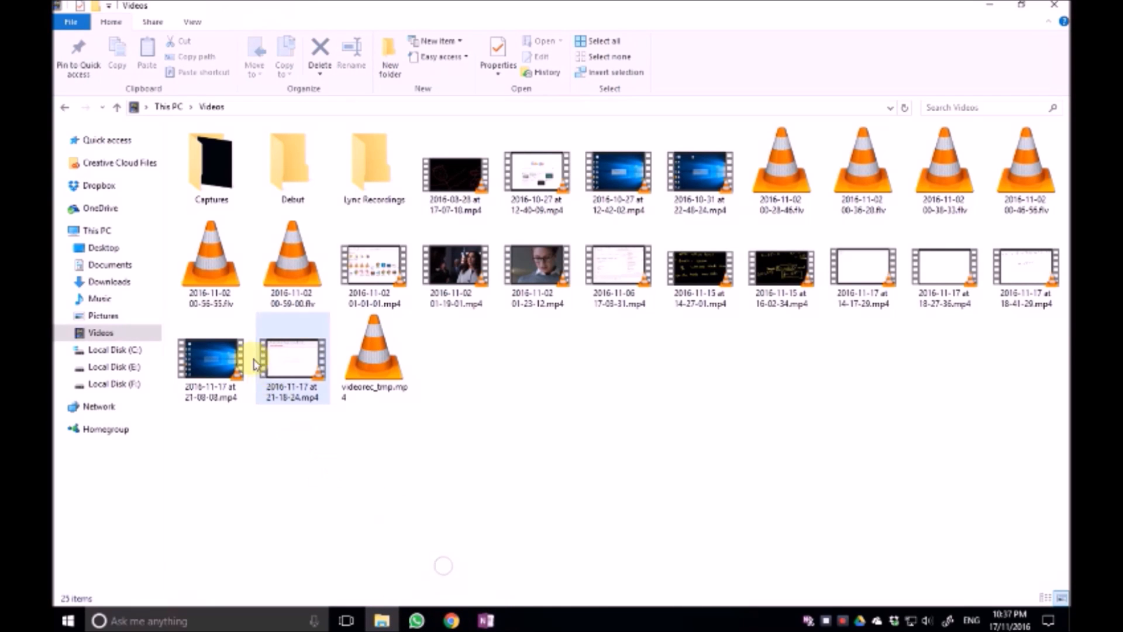
{"action": "left_click", "coordinate": [129, 317]}
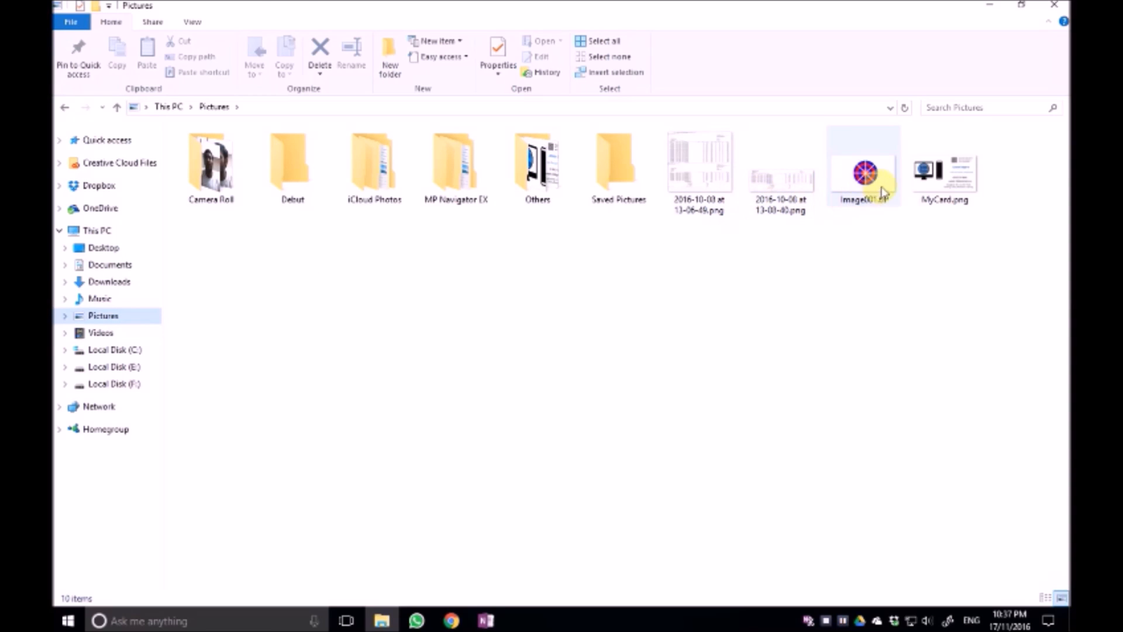
{"action": "left_click_drag", "start_coordinate": [877, 188], "coordinate": [489, 281]}
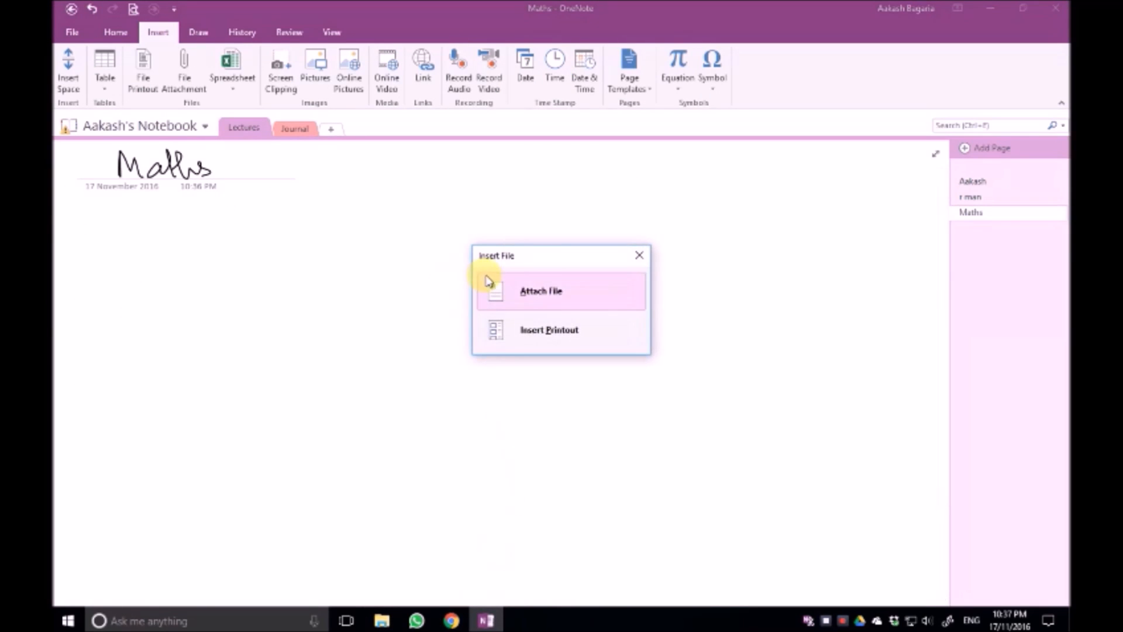
{"action": "left_click", "coordinate": [556, 331]}
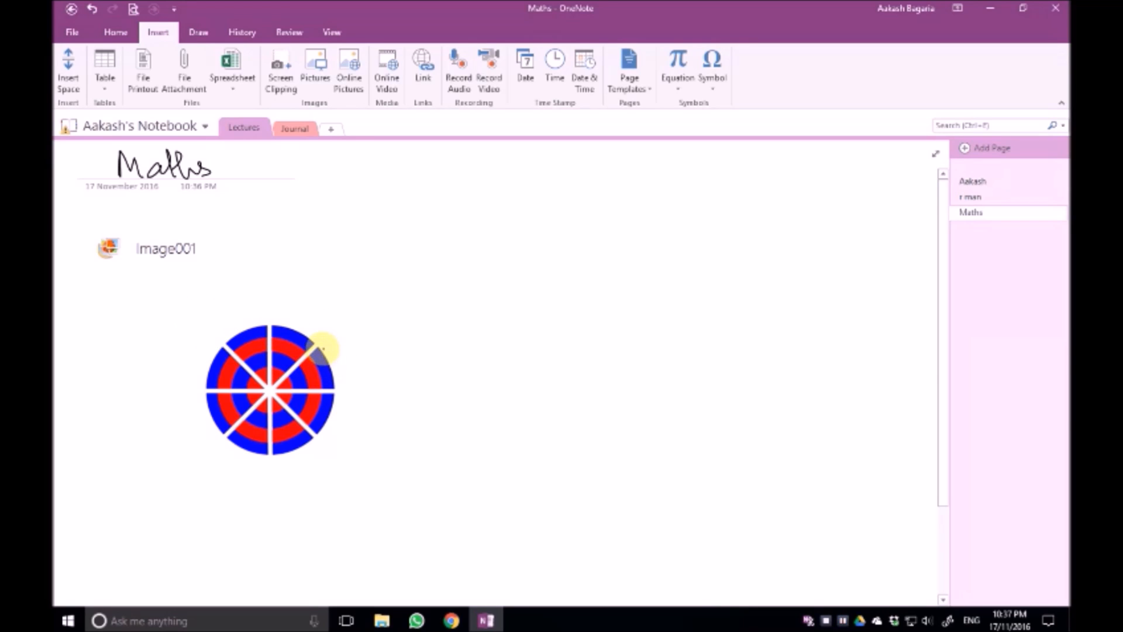
- Draw an arrow with a wavy line from the circle diagram's upper-right edge and write a double-underlined Answer beneath the diagram
{"action": "left_click_drag", "start_coordinate": [317, 343], "coordinate": [413, 316]}
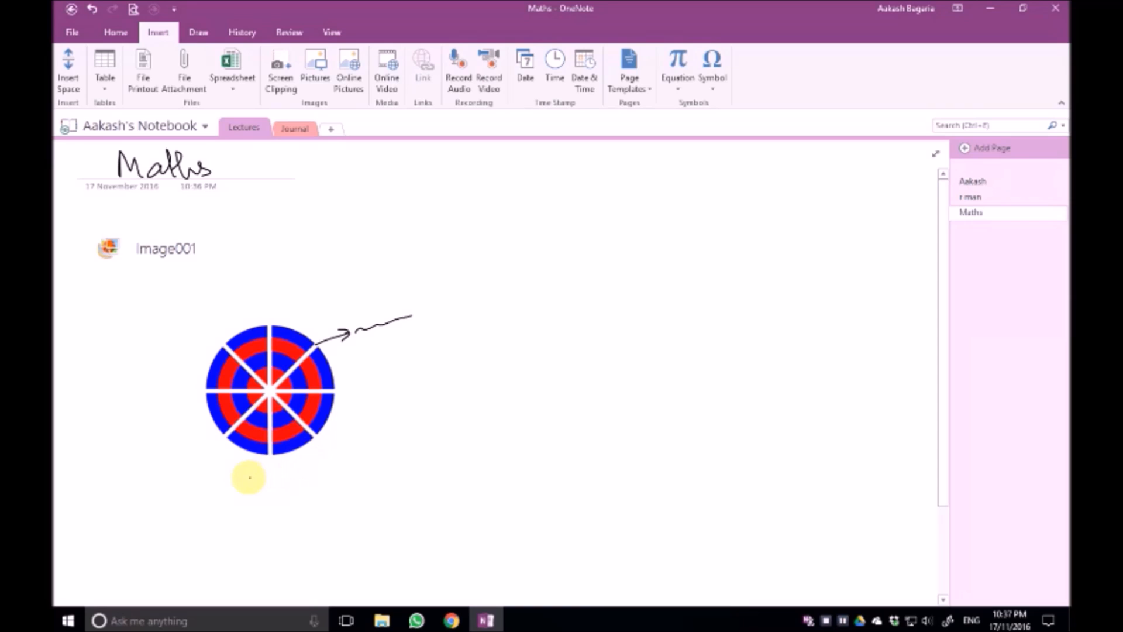
{"action": "mouse_move", "coordinate": [285, 484]}
{"action": "left_mouse_down"}
{"action": "mouse_move", "coordinate": [341, 471]}
{"action": "mouse_move", "coordinate": [358, 486]}
{"action": "left_mouse_up"}
{"action": "left_click_drag", "start_coordinate": [247, 519], "coordinate": [367, 484]}
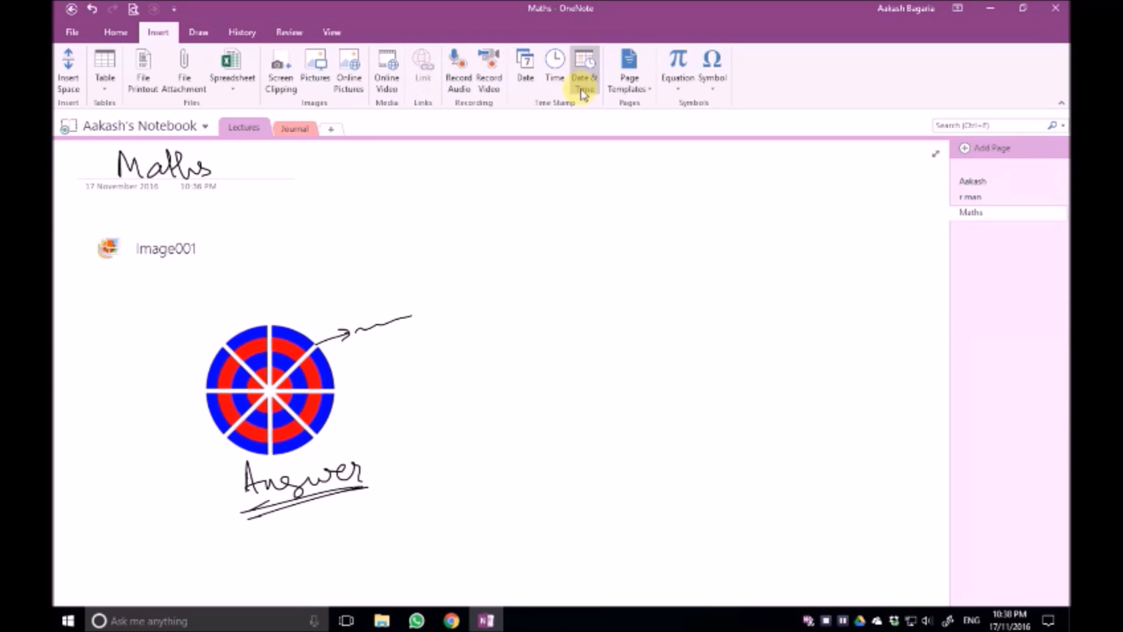
- Insert Newsletter Eco - Friendly Campaign.pdf as a printout on the Maths page and draw a short red line beside its pages
{"action": "left_click", "coordinate": [147, 88]}
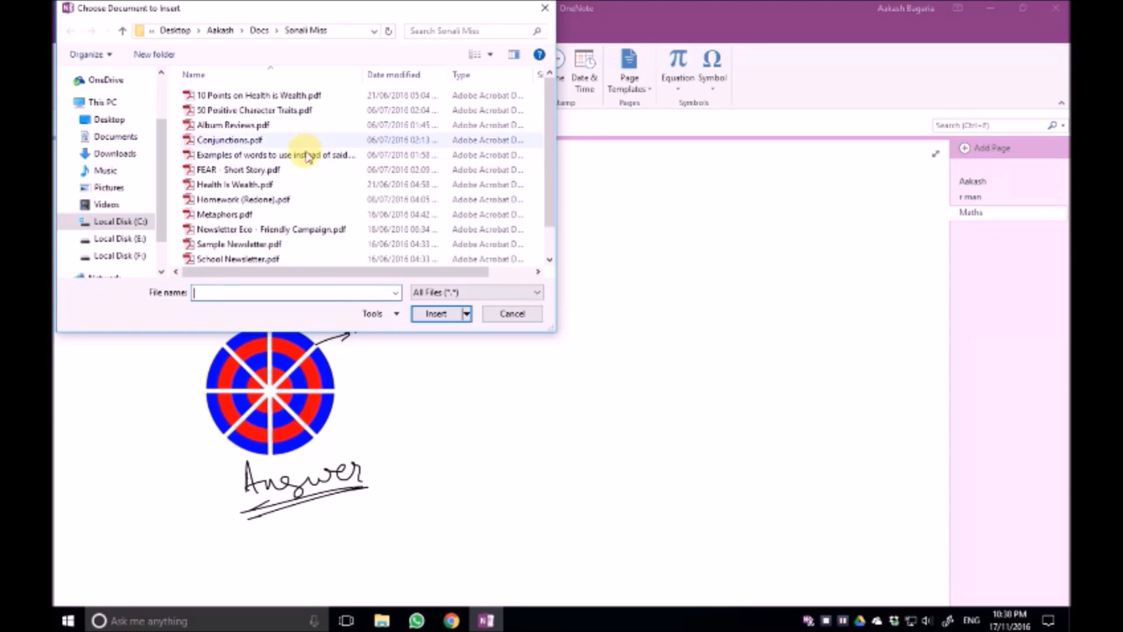
{"action": "double_click", "coordinate": [289, 230]}
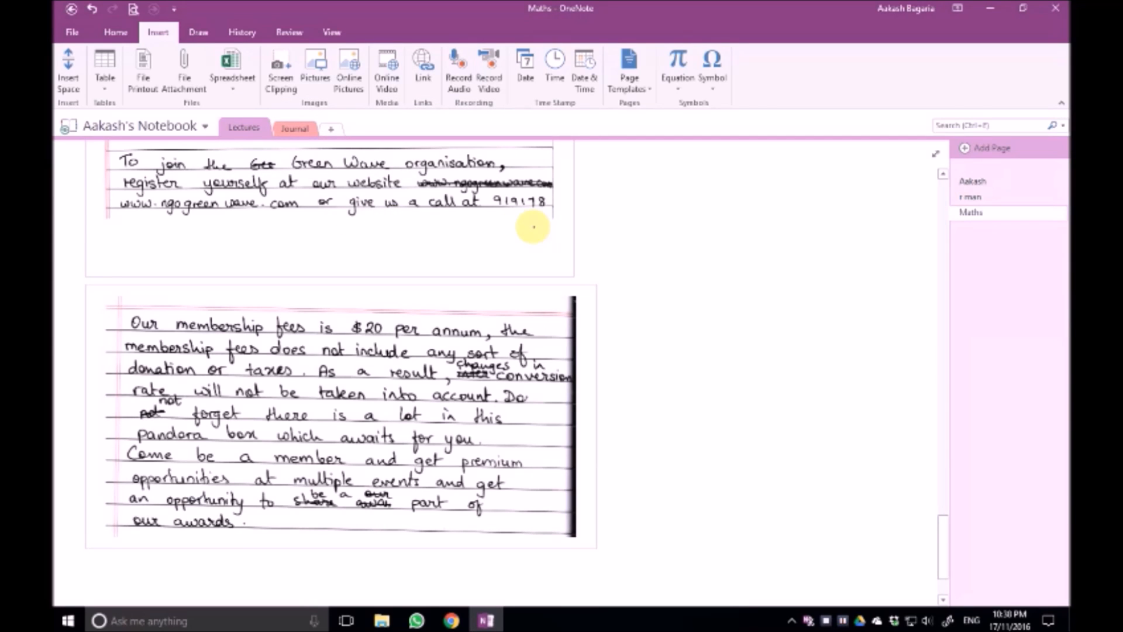
{"action": "scroll", "coordinate": [661, 283], "scroll_direction": "up", "scroll_amount": 10}
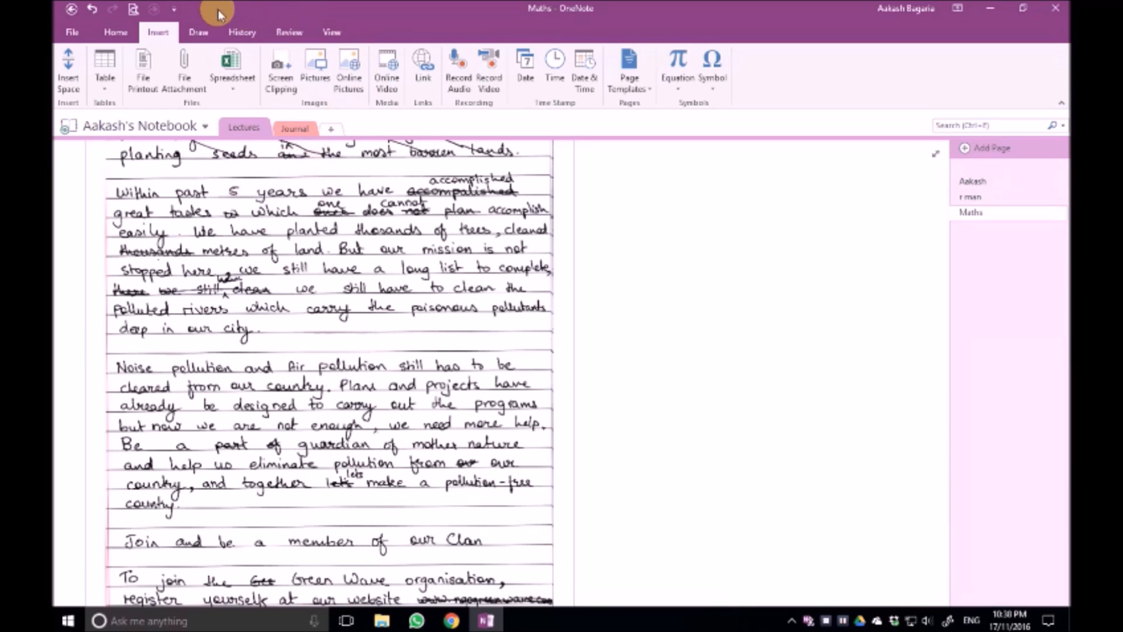
{"action": "left_click", "coordinate": [205, 33]}
{"action": "left_click", "coordinate": [236, 80]}
{"action": "left_click_drag", "start_coordinate": [651, 256], "coordinate": [696, 255]}
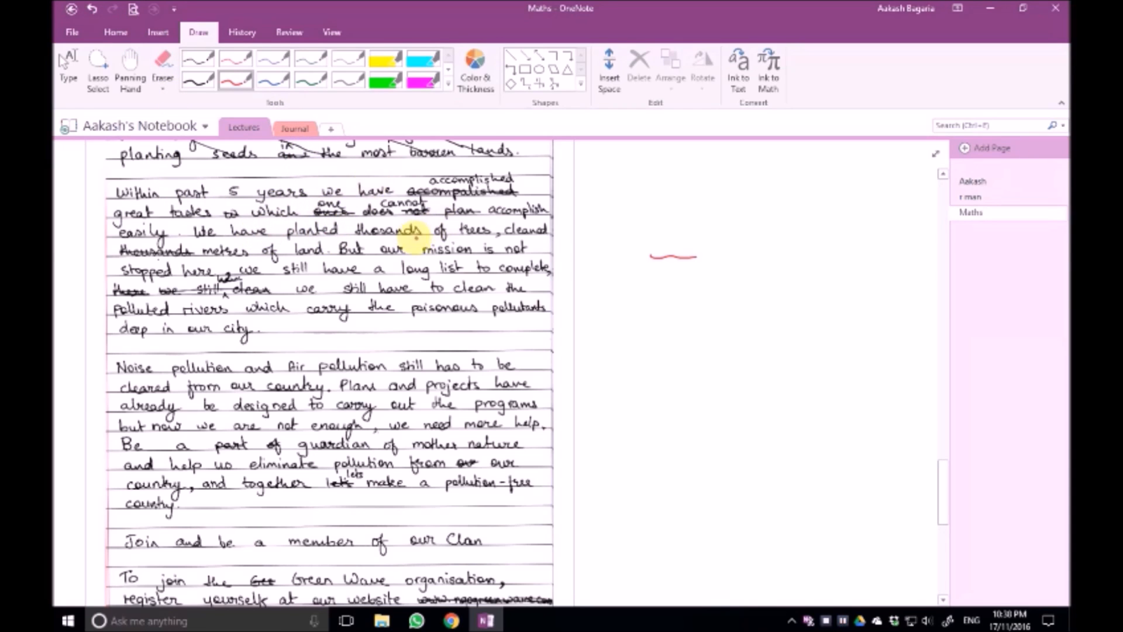
- In red ink, draw an arrow from the printout's Green Wave heading, write "date missing" and underline "what we" in the first line
{"action": "scroll", "coordinate": [363, 187], "scroll_direction": "up", "scroll_amount": 3}
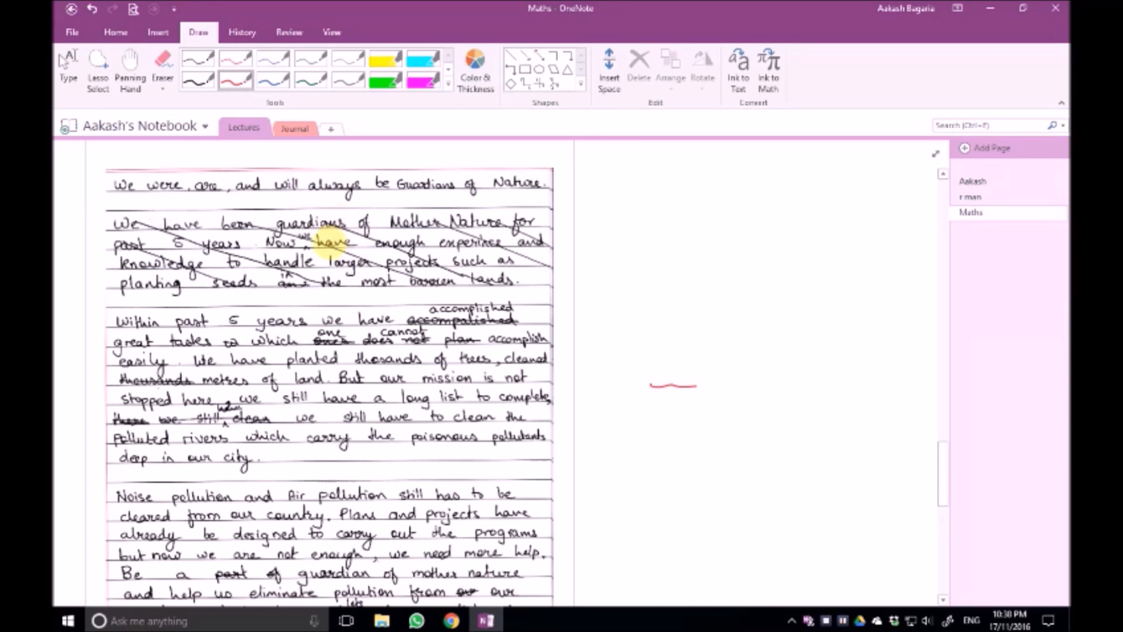
{"action": "scroll", "coordinate": [338, 248], "scroll_direction": "up", "scroll_amount": 7}
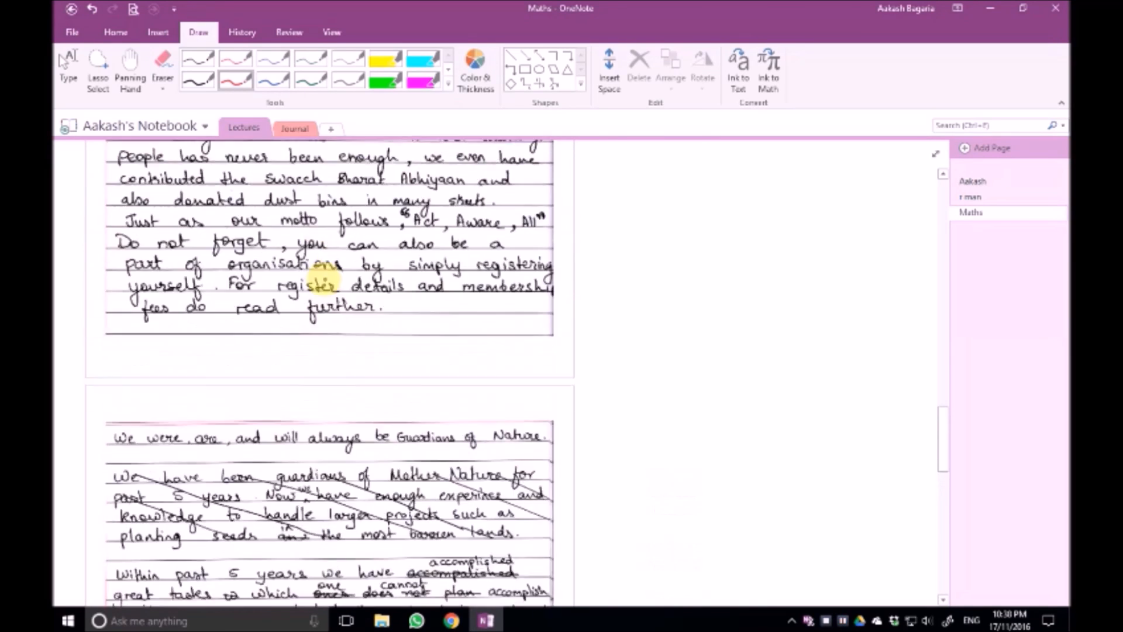
{"action": "scroll", "coordinate": [328, 275], "scroll_direction": "up", "scroll_amount": 10}
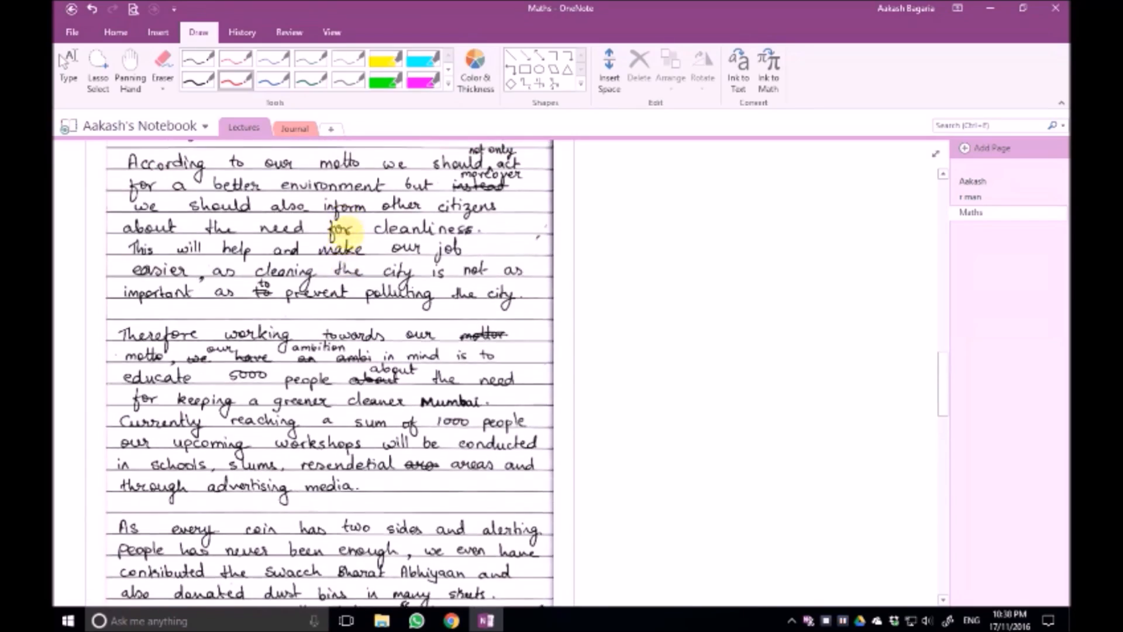
{"action": "scroll", "coordinate": [353, 228], "scroll_direction": "up", "scroll_amount": 13}
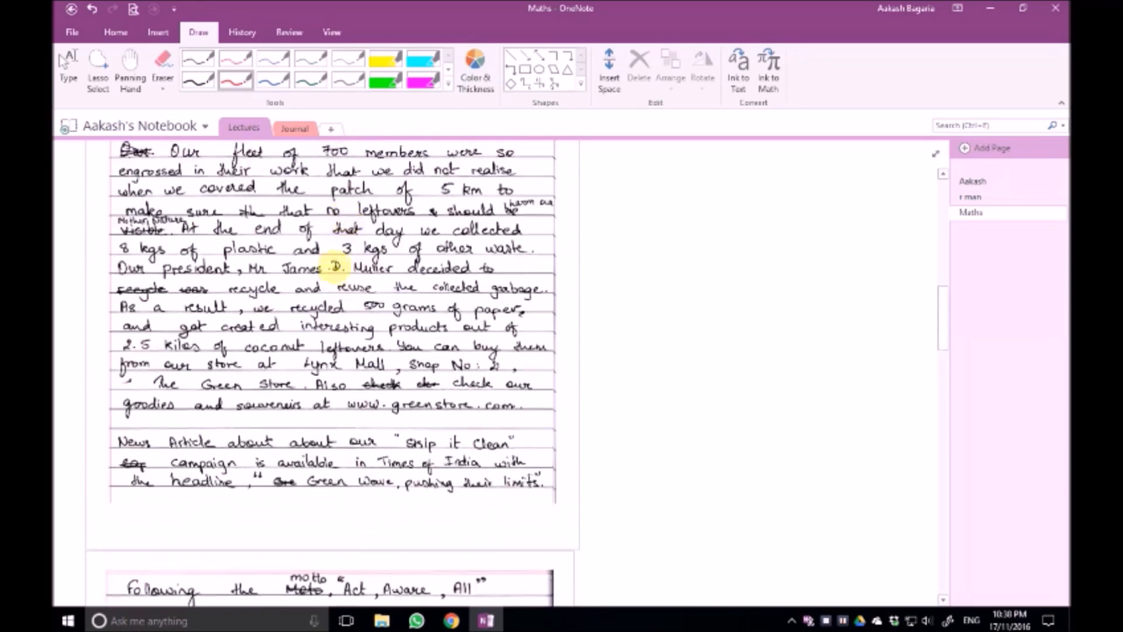
{"action": "scroll", "coordinate": [322, 302], "scroll_direction": "up", "scroll_amount": 5}
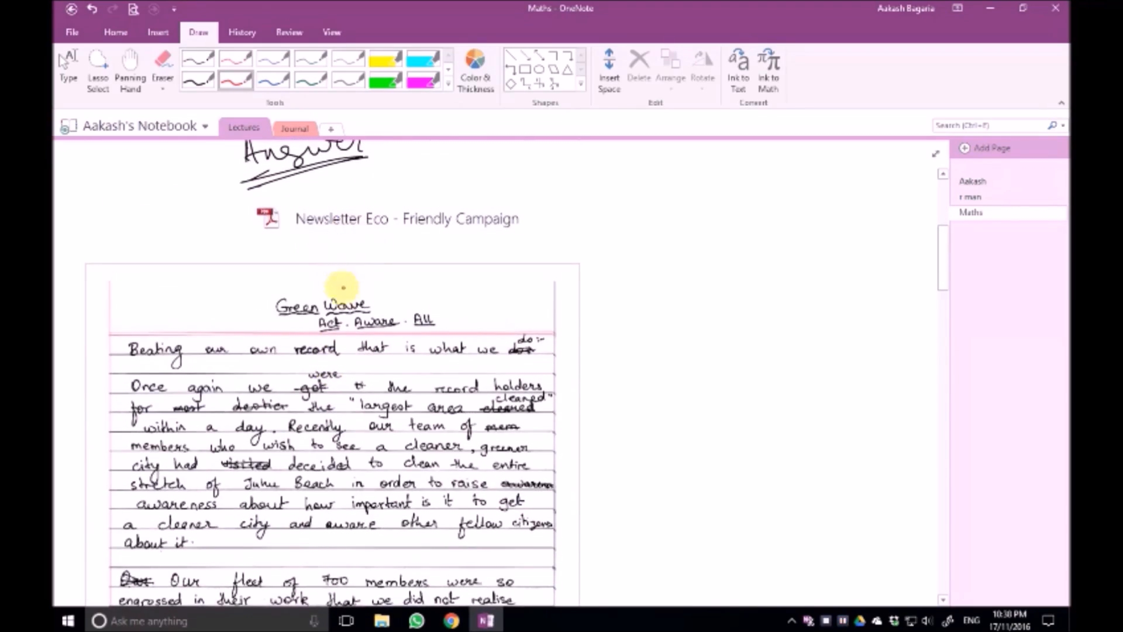
{"action": "mouse_move", "coordinate": [390, 290]}
{"action": "left_mouse_down"}
{"action": "mouse_move", "coordinate": [466, 291]}
{"action": "mouse_move", "coordinate": [483, 313]}
{"action": "left_mouse_up"}
{"action": "left_click", "coordinate": [469, 297]}
{"action": "left_click_drag", "start_coordinate": [497, 297], "coordinate": [580, 307]}
{"action": "left_click_drag", "start_coordinate": [422, 362], "coordinate": [517, 360]}
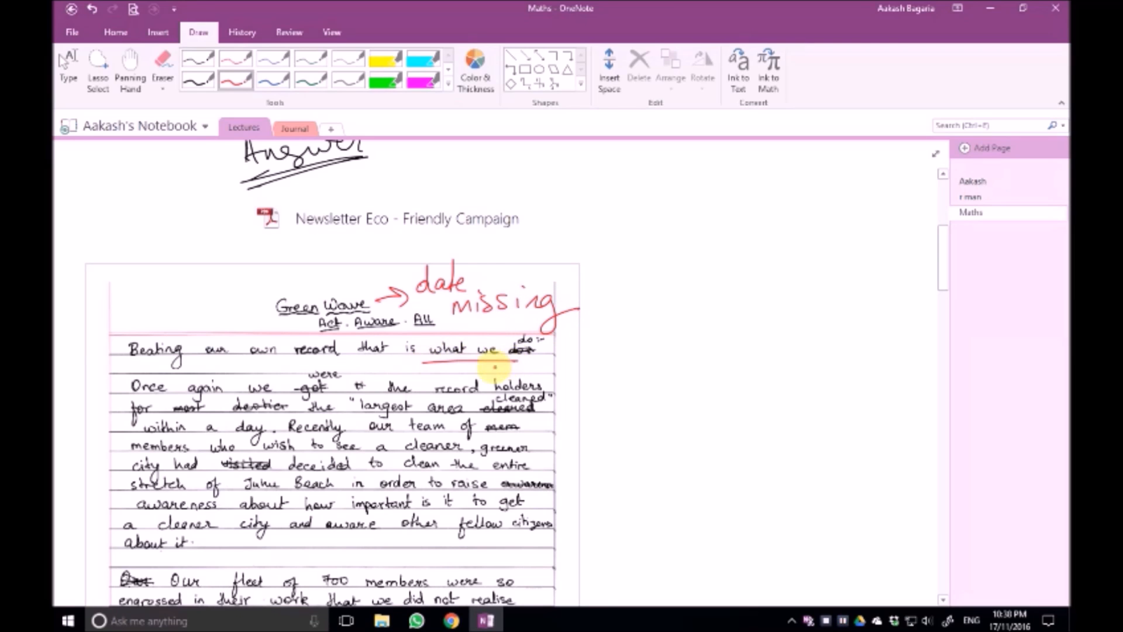
- Circle crossed-out words in the printout's "Once again we" paragraph in red ink and mark over the word "important"
{"action": "scroll", "coordinate": [427, 426], "scroll_direction": "down", "scroll_amount": 3}
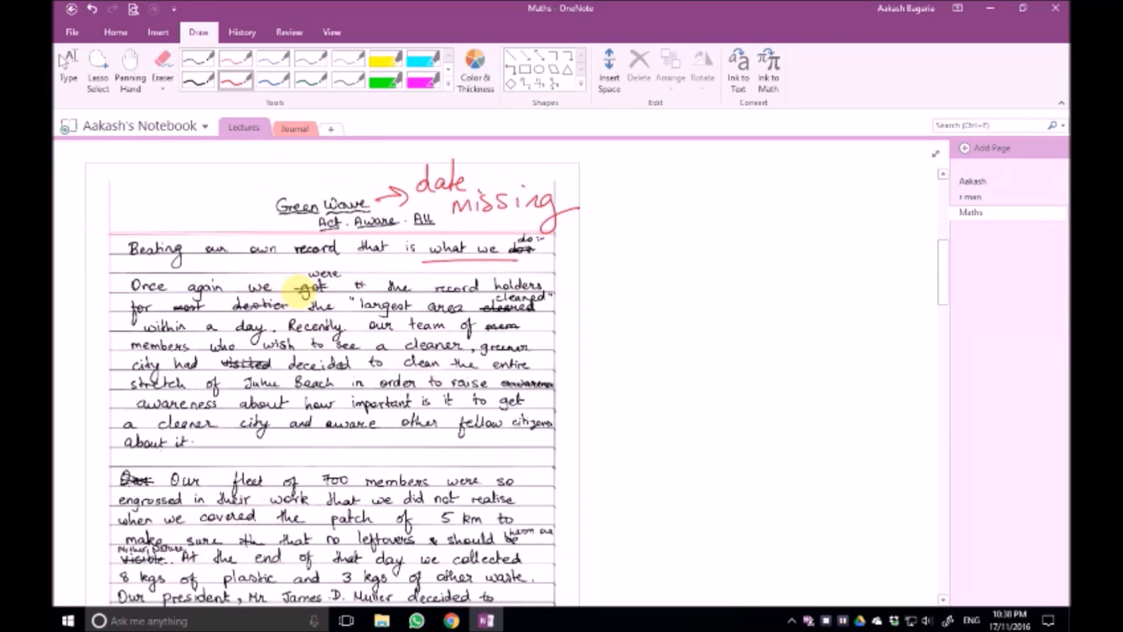
{"action": "left_click_drag", "start_coordinate": [290, 286], "coordinate": [316, 280]}
{"action": "mouse_move", "coordinate": [521, 308]}
{"action": "left_mouse_down"}
{"action": "mouse_move", "coordinate": [477, 325]}
{"action": "mouse_move", "coordinate": [494, 304]}
{"action": "left_mouse_up"}
{"action": "mouse_move", "coordinate": [527, 406]}
{"action": "left_mouse_down"}
{"action": "mouse_move", "coordinate": [556, 381]}
{"action": "mouse_move", "coordinate": [518, 403]}
{"action": "left_mouse_up"}
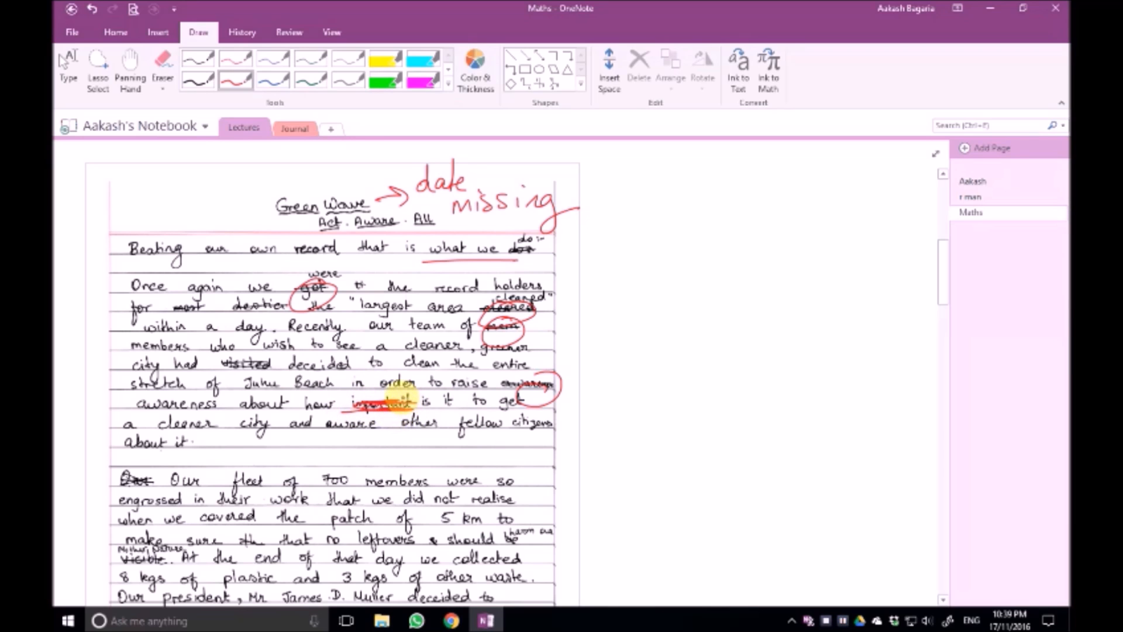
- Draw a red arrow after "about it." at the paragraph's end and write "and add" followed by a dash
{"action": "scroll", "coordinate": [385, 345], "scroll_direction": "down", "scroll_amount": 3}
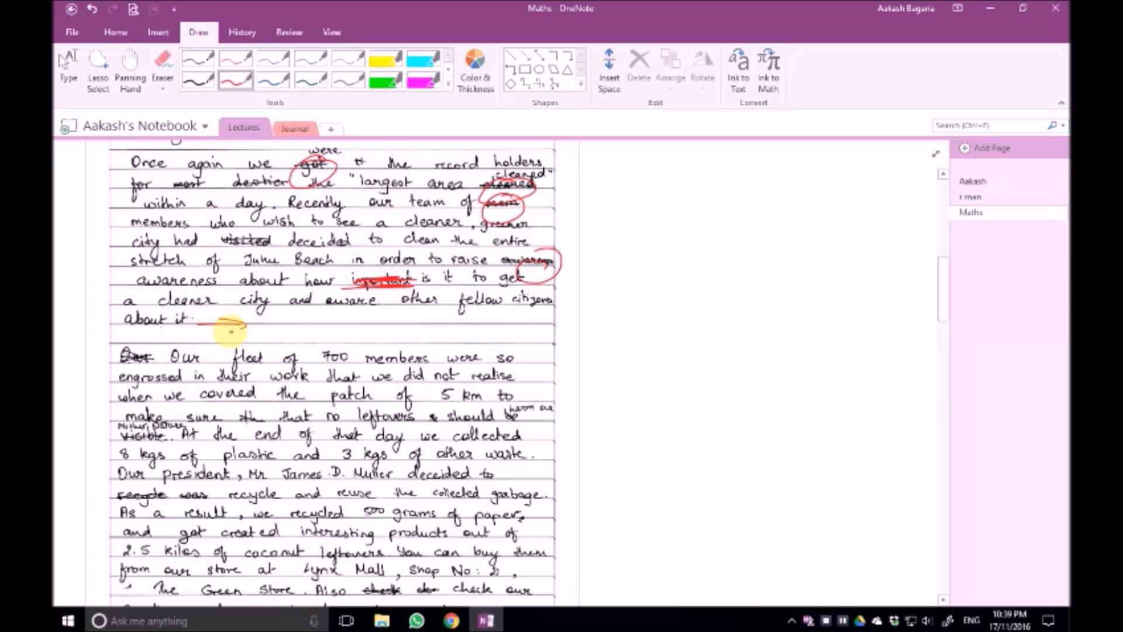
{"action": "left_click_drag", "start_coordinate": [307, 327], "coordinate": [414, 334]}
{"action": "left_click", "coordinate": [429, 333]}
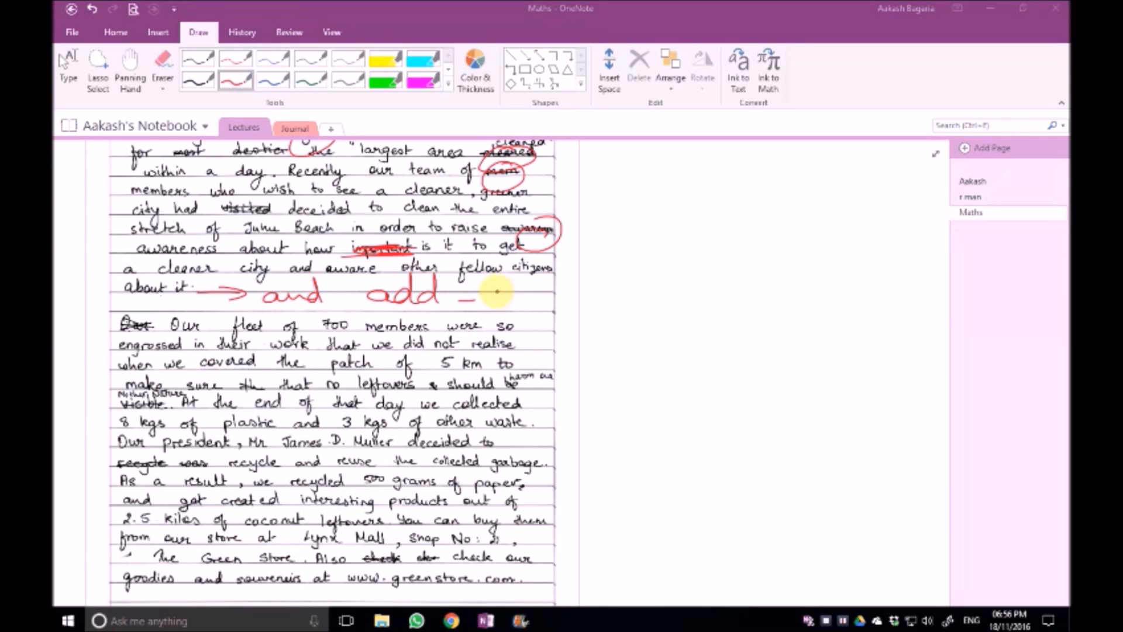
- Add another new page and insert the picture of the 3(4y - 2) multiple-choice question from the computer
{"action": "left_click", "coordinate": [971, 150]}
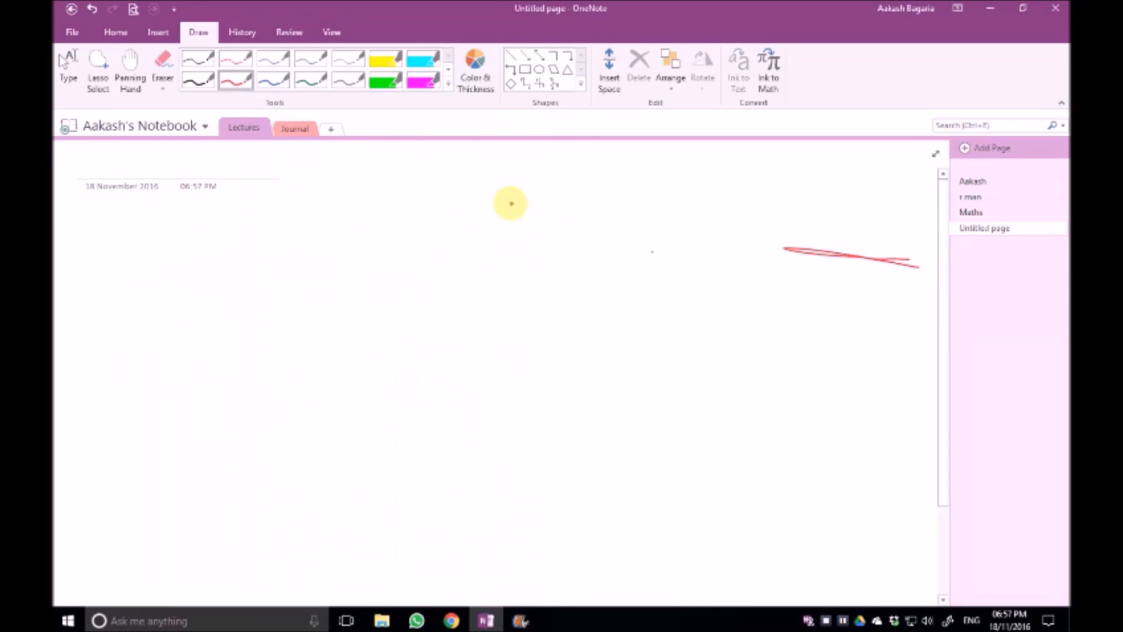
{"action": "left_click", "coordinate": [199, 81]}
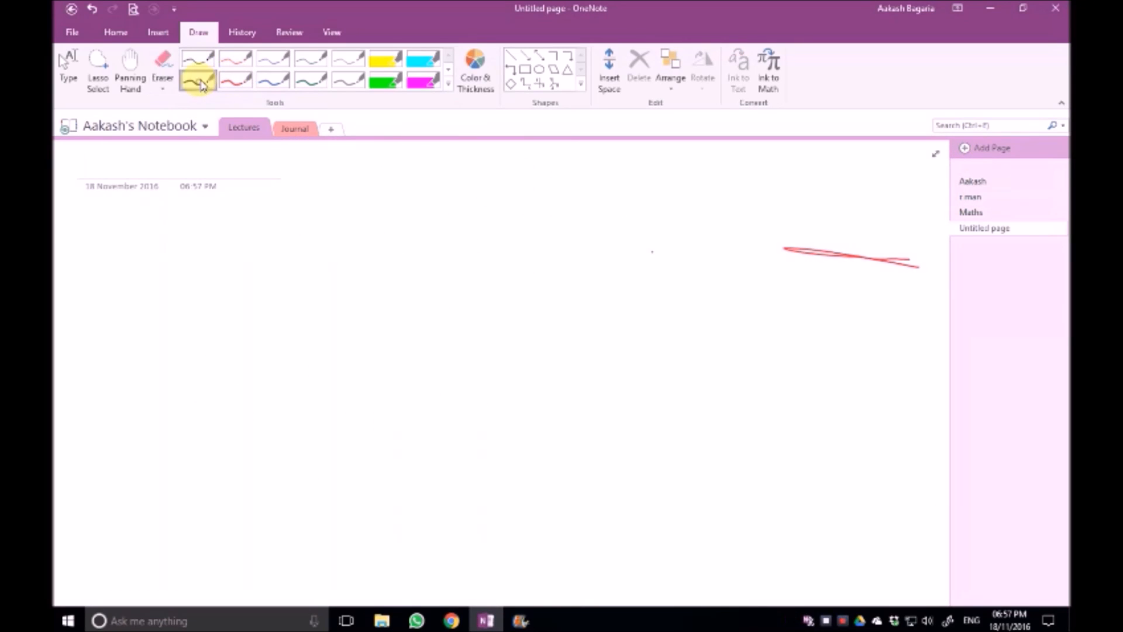
{"action": "left_click", "coordinate": [77, 71]}
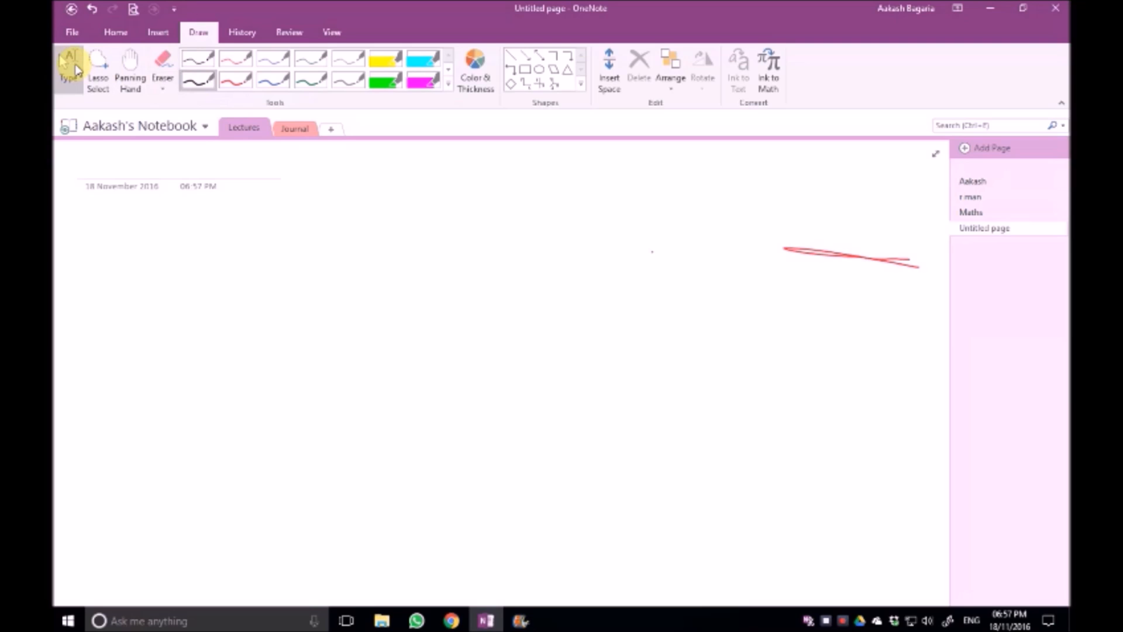
{"action": "left_click", "coordinate": [157, 32]}
{"action": "left_click", "coordinate": [314, 87]}
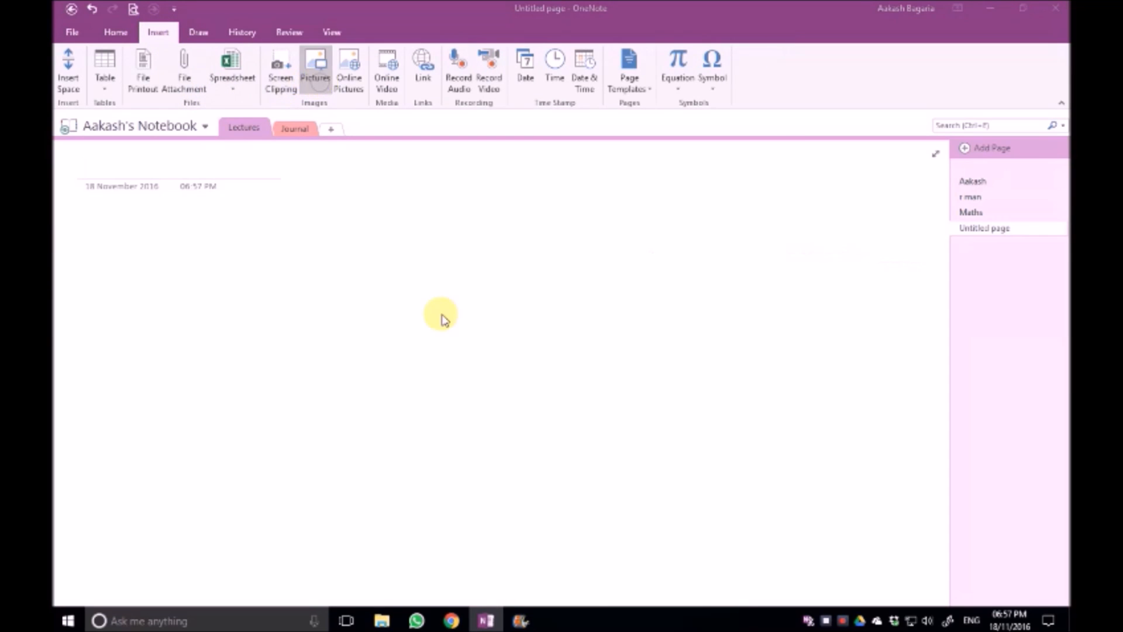
{"action": "double_click", "coordinate": [298, 218]}
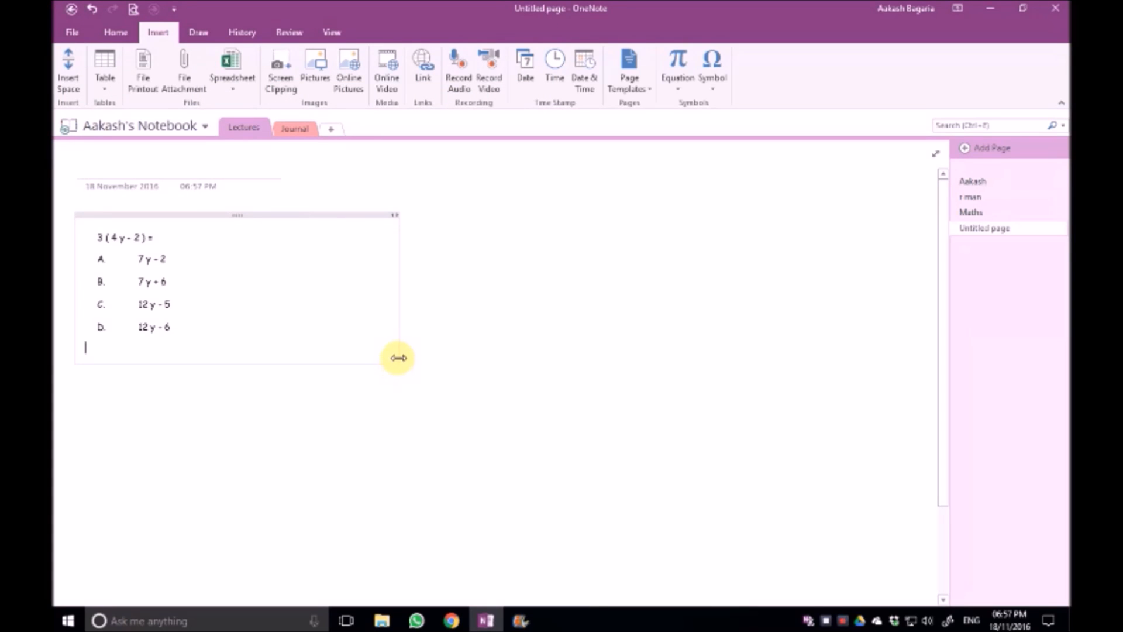
- Enlarge the inserted multiple-choice question picture proportionally to about one and a half times its size
{"action": "left_click", "coordinate": [343, 281]}
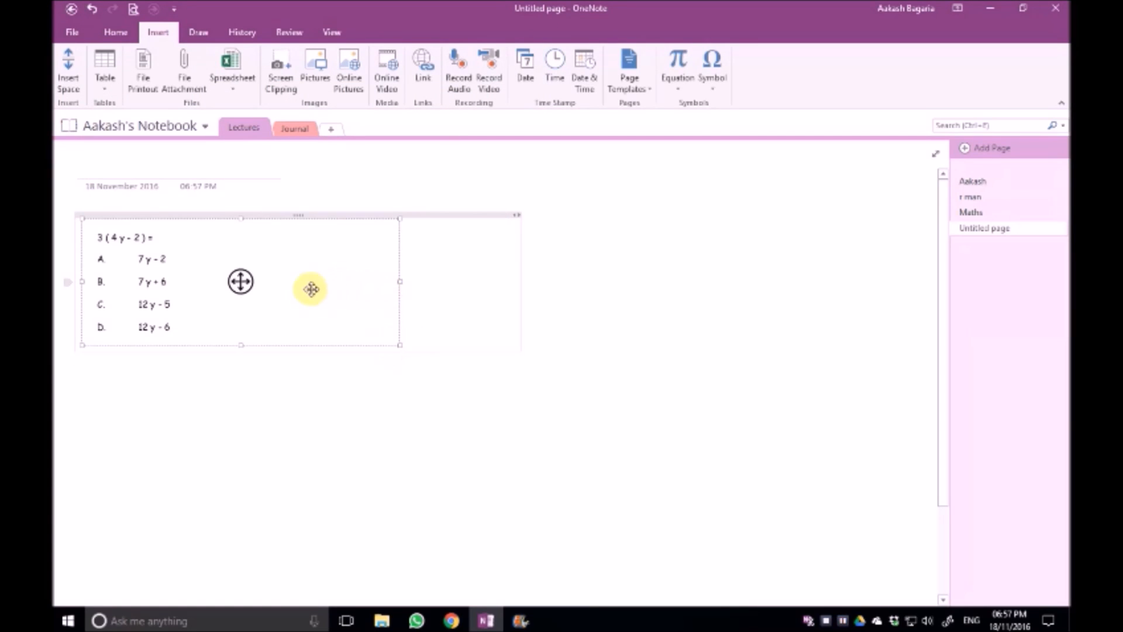
{"action": "mouse_move", "coordinate": [238, 278]}
{"action": "left_mouse_down"}
{"action": "mouse_move", "coordinate": [296, 396]}
{"action": "mouse_move", "coordinate": [240, 281]}
{"action": "left_mouse_up"}
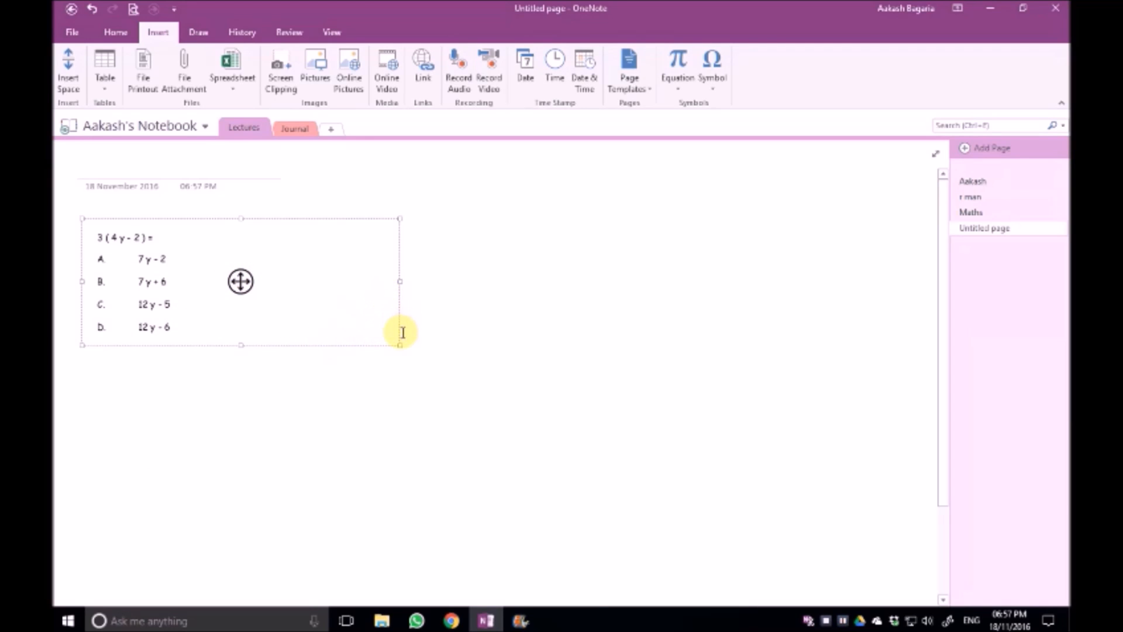
{"action": "left_click_drag", "start_coordinate": [396, 345], "coordinate": [486, 406]}
- In black ink, draw an arrow after 3(4y - 2) =, start the working with a 3, and add curved multiplication arrows around the bracket
{"action": "left_click", "coordinate": [198, 32]}
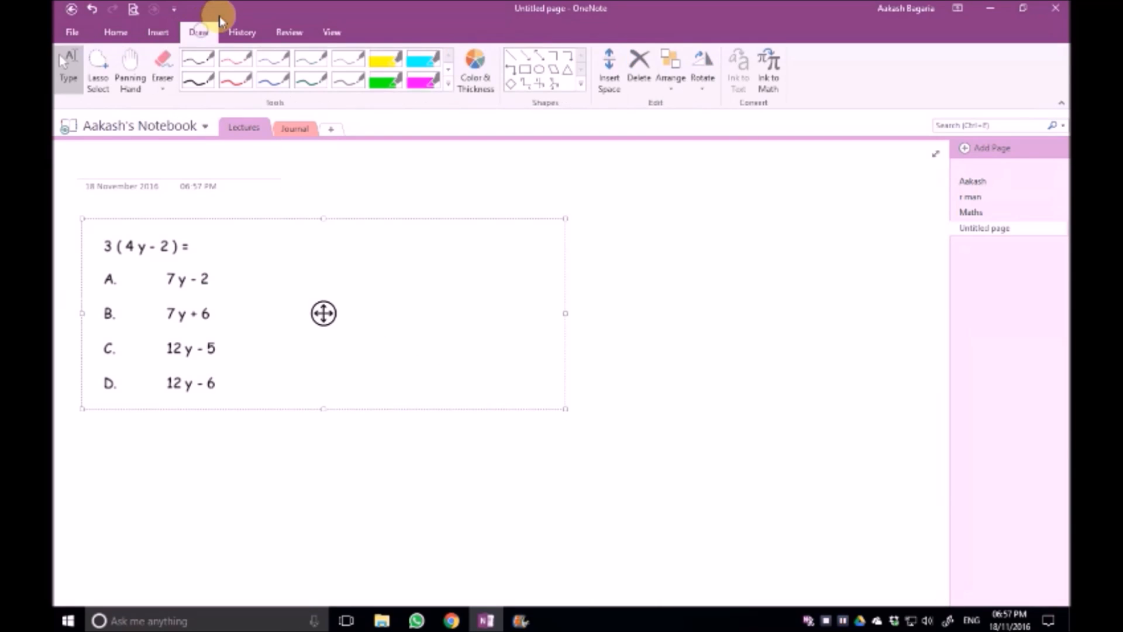
{"action": "left_click", "coordinate": [204, 85]}
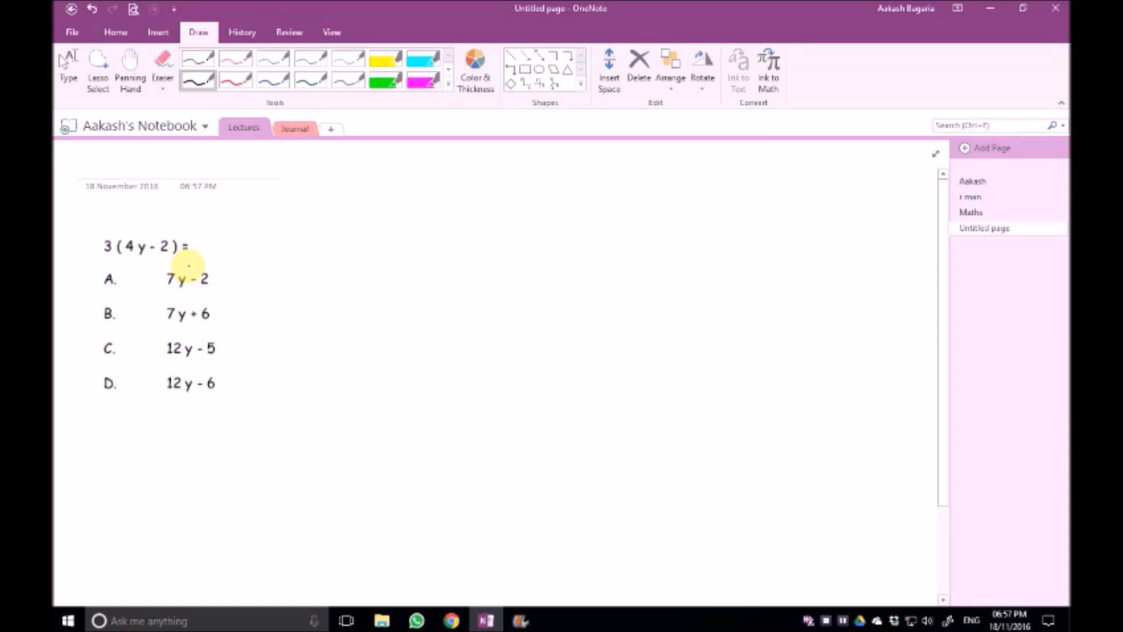
{"action": "mouse_move", "coordinate": [207, 247]}
{"action": "left_mouse_down"}
{"action": "mouse_move", "coordinate": [231, 244]}
{"action": "mouse_move", "coordinate": [224, 238]}
{"action": "left_mouse_up"}
{"action": "mouse_move", "coordinate": [298, 230]}
{"action": "left_mouse_down"}
{"action": "mouse_move", "coordinate": [312, 248]}
{"action": "mouse_move", "coordinate": [300, 255]}
{"action": "left_mouse_up"}
{"action": "mouse_move", "coordinate": [135, 232]}
{"action": "left_mouse_down"}
{"action": "mouse_move", "coordinate": [109, 233]}
{"action": "mouse_move", "coordinate": [151, 271]}
{"action": "mouse_move", "coordinate": [131, 265]}
{"action": "mouse_move", "coordinate": [140, 272]}
{"action": "left_mouse_up"}
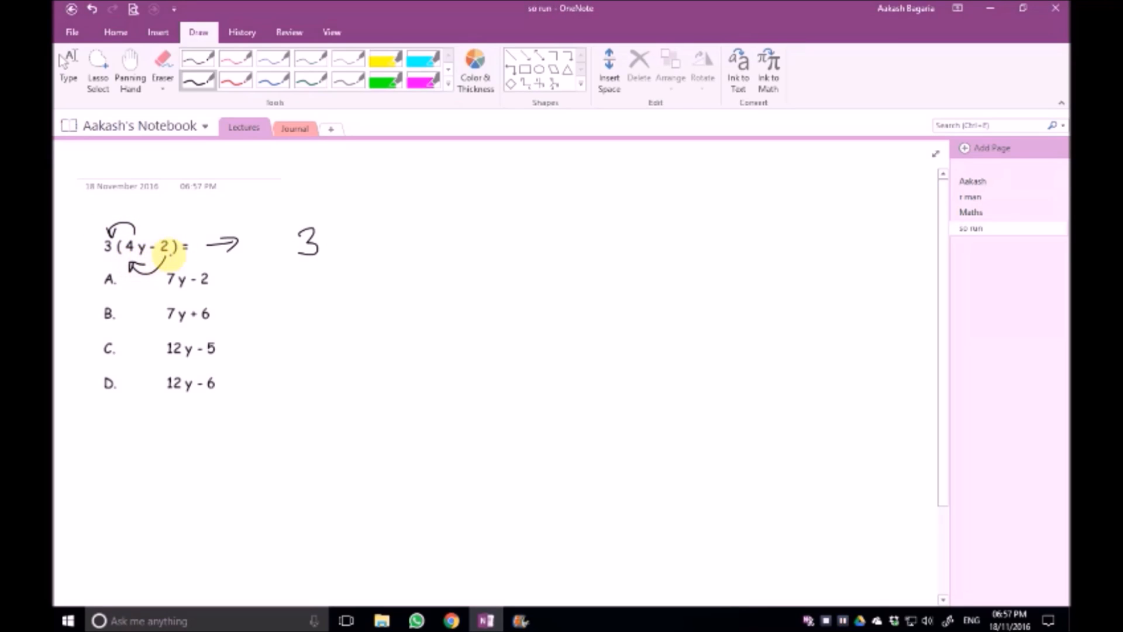
- Continue the handwritten working in black ink so it reads "(3×4) y − (3×2) = 12y"
{"action": "left_click_drag", "start_coordinate": [349, 226], "coordinate": [352, 252]}
{"action": "left_click_drag", "start_coordinate": [298, 218], "coordinate": [316, 262]}
{"action": "mouse_move", "coordinate": [361, 219]}
{"action": "left_mouse_down"}
{"action": "mouse_move", "coordinate": [363, 259]}
{"action": "mouse_move", "coordinate": [399, 268]}
{"action": "left_mouse_up"}
{"action": "mouse_move", "coordinate": [462, 234]}
{"action": "left_mouse_down"}
{"action": "mouse_move", "coordinate": [541, 247]}
{"action": "mouse_move", "coordinate": [587, 231]}
{"action": "left_mouse_up"}
{"action": "mouse_move", "coordinate": [587, 218]}
{"action": "left_mouse_down"}
{"action": "mouse_move", "coordinate": [575, 232]}
{"action": "mouse_move", "coordinate": [633, 236]}
{"action": "mouse_move", "coordinate": [677, 206]}
{"action": "left_mouse_up"}
{"action": "left_click_drag", "start_coordinate": [659, 216], "coordinate": [710, 223]}
{"action": "mouse_move", "coordinate": [724, 205]}
{"action": "left_mouse_down"}
{"action": "mouse_move", "coordinate": [744, 223]}
{"action": "mouse_move", "coordinate": [778, 204]}
{"action": "mouse_move", "coordinate": [758, 242]}
{"action": "left_mouse_up"}
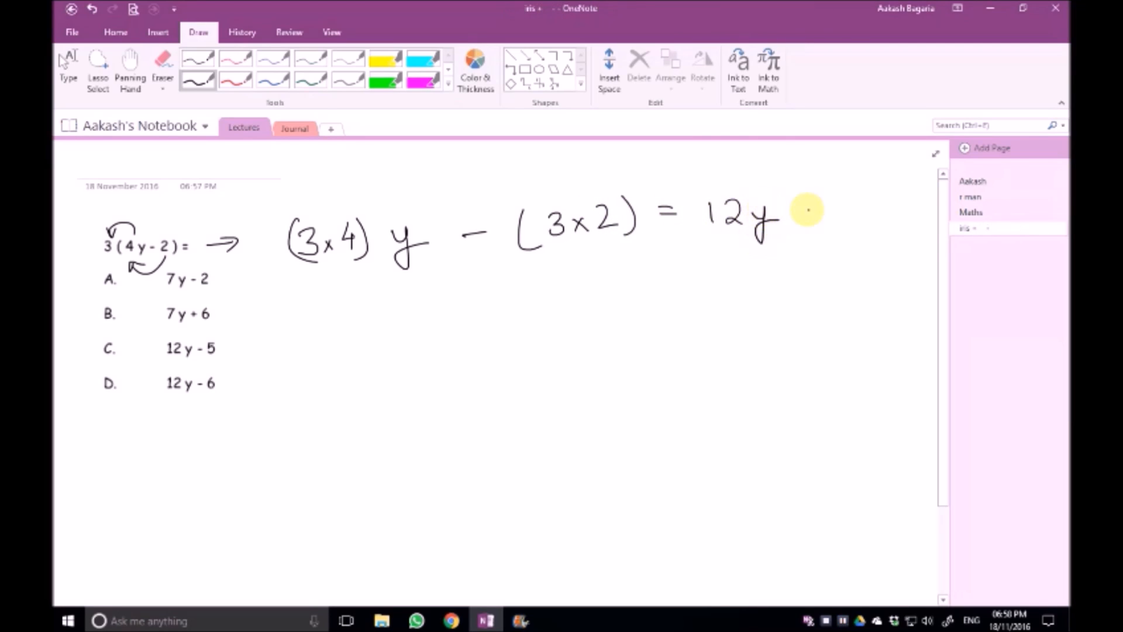
- Complete the handwritten result with "−6", underline 12y −6 twice, and circle and tick answer option D
{"action": "left_click_drag", "start_coordinate": [819, 213], "coordinate": [849, 215]}
{"action": "left_click_drag", "start_coordinate": [715, 253], "coordinate": [858, 245]}
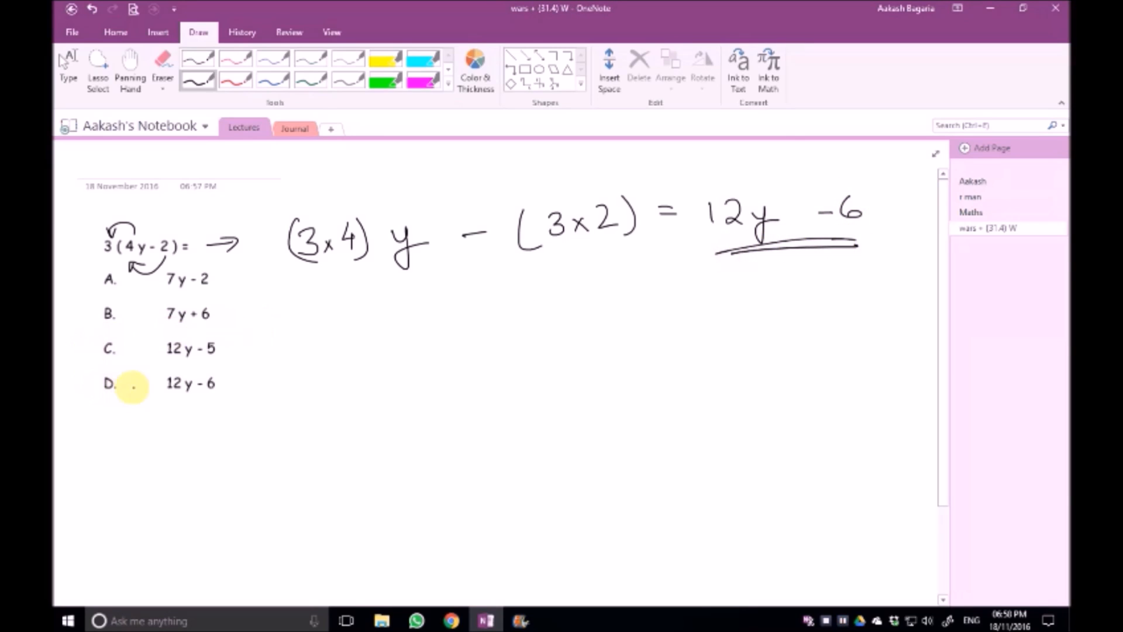
{"action": "mouse_move", "coordinate": [120, 371]}
{"action": "left_mouse_down"}
{"action": "mouse_move", "coordinate": [93, 368]}
{"action": "mouse_move", "coordinate": [98, 382]}
{"action": "mouse_move", "coordinate": [140, 358]}
{"action": "left_mouse_up"}
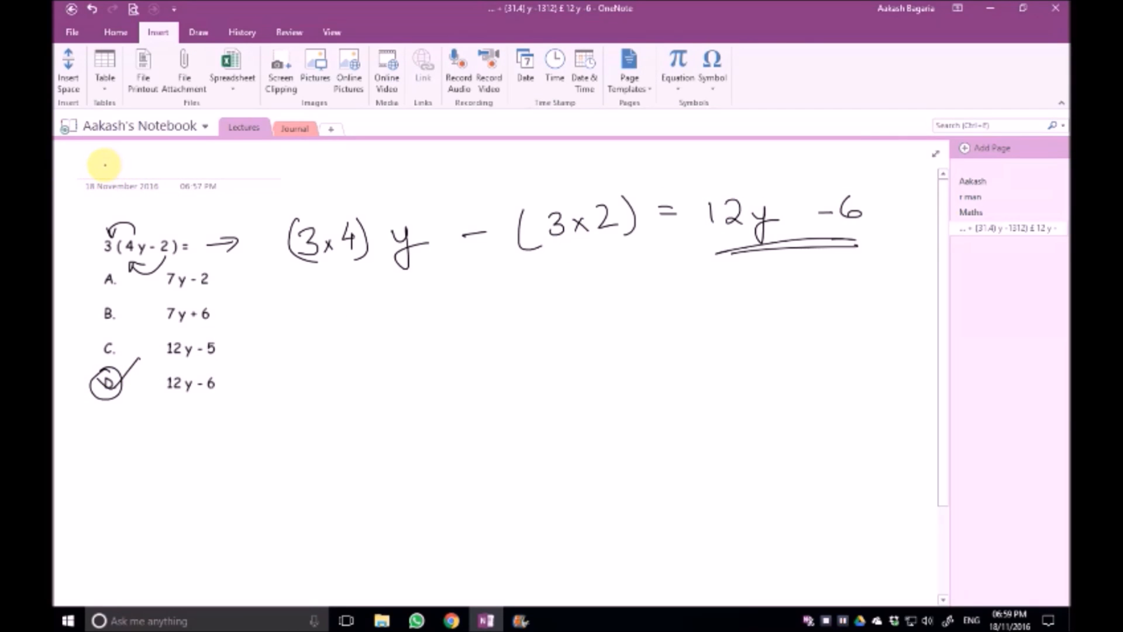
- Handwrite the page title "Algebra" in the title area and underline the page's date and time
{"action": "left_click_drag", "start_coordinate": [120, 155], "coordinate": [134, 198]}
{"action": "left_click", "coordinate": [150, 171]}
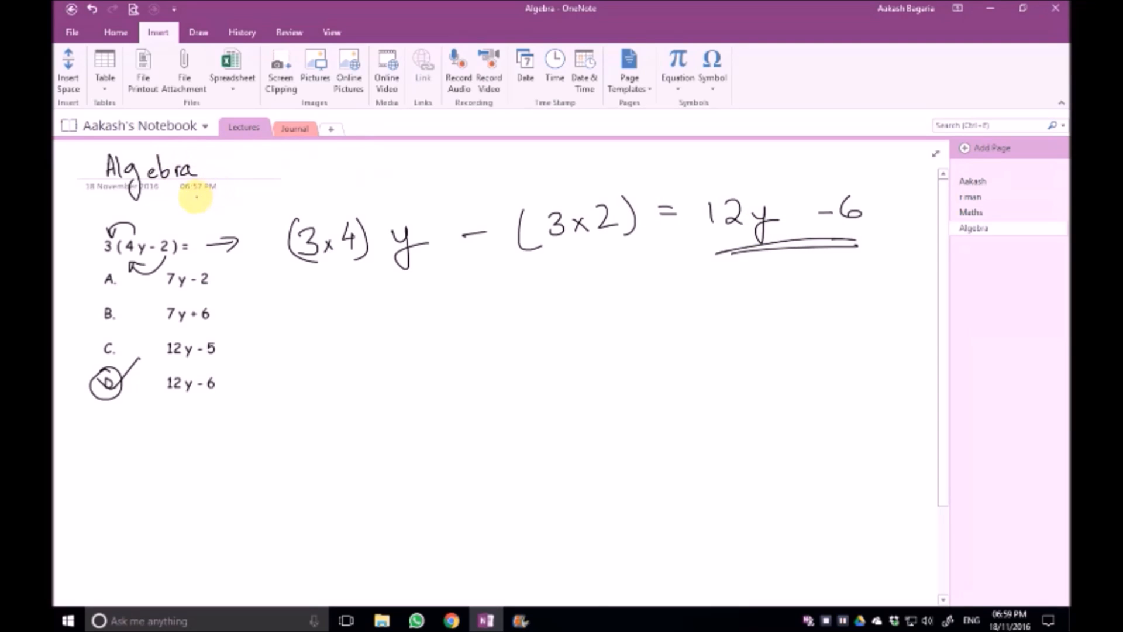
{"action": "left_click_drag", "start_coordinate": [86, 197], "coordinate": [139, 195]}
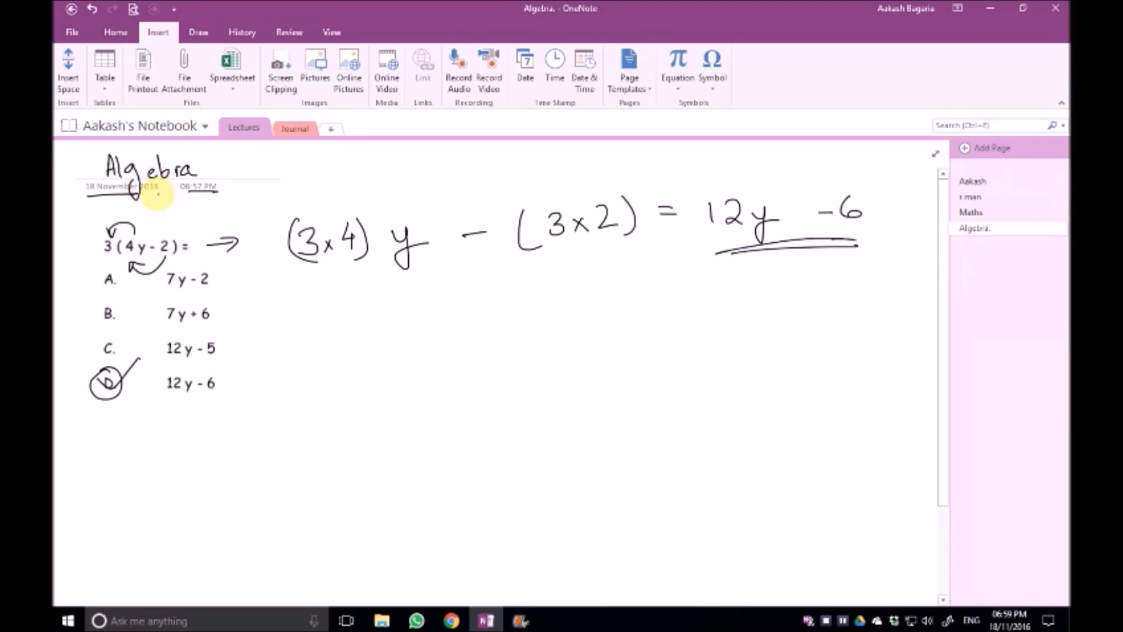